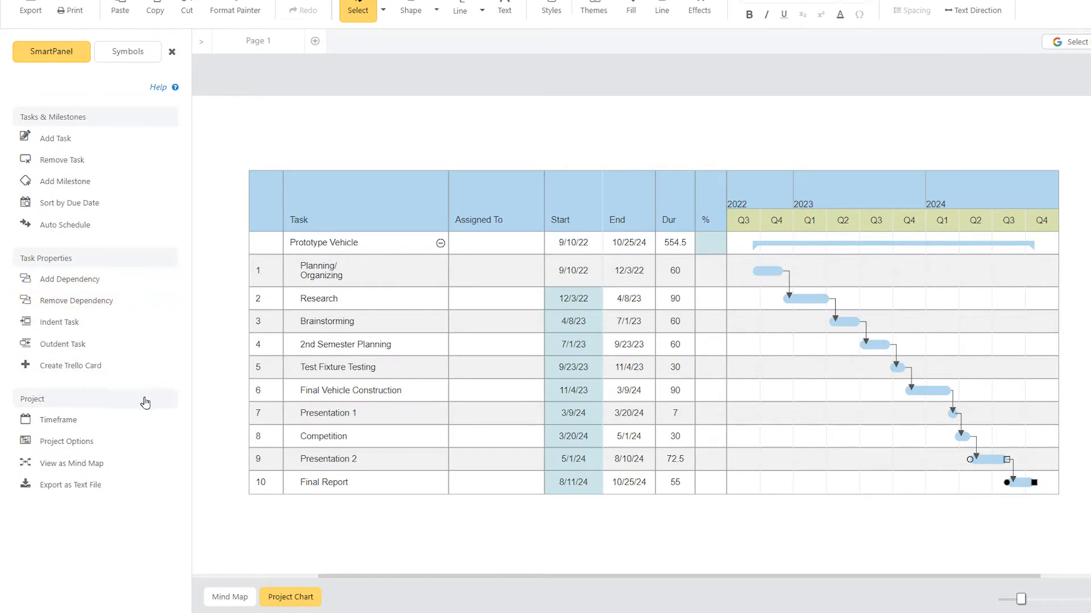
Step: Create a new document from the Gantt Chart template in the Gantt Charts category
{"action": "left_click", "coordinate": [135, 463]}
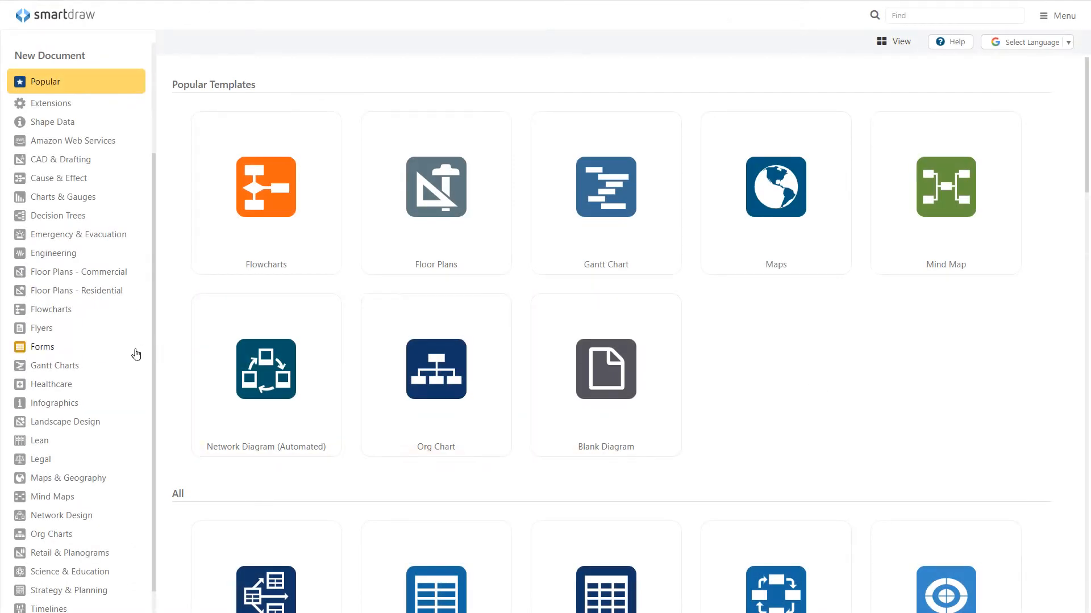
{"action": "left_click", "coordinate": [102, 366]}
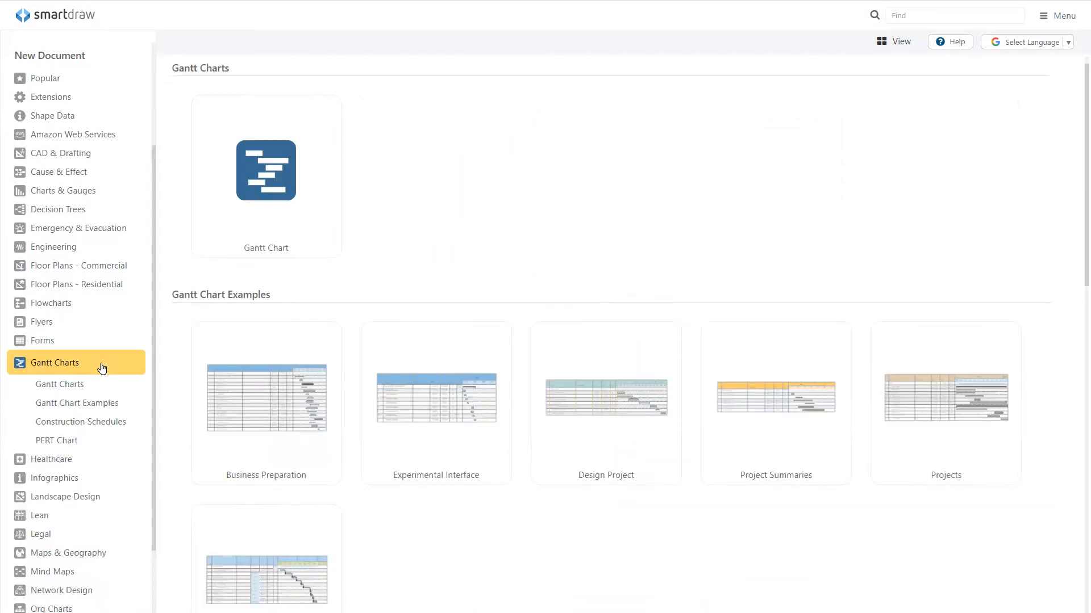
{"action": "left_click", "coordinate": [286, 219]}
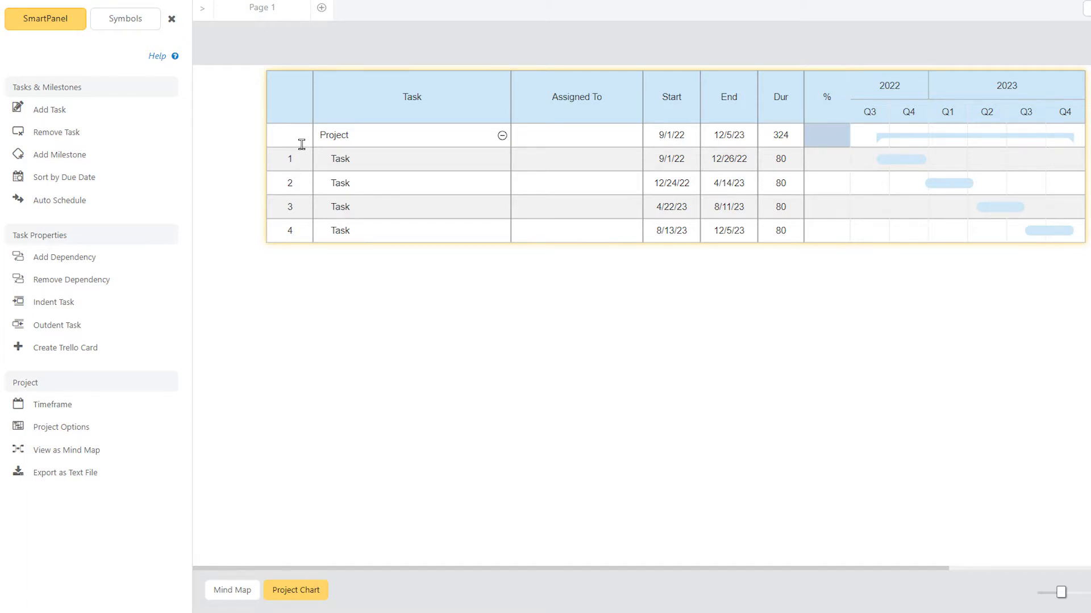
Step: Set the project timeframe's From date to 10/1/2022 and the Project row's end date to 5/4/24
{"action": "left_click", "coordinate": [154, 406]}
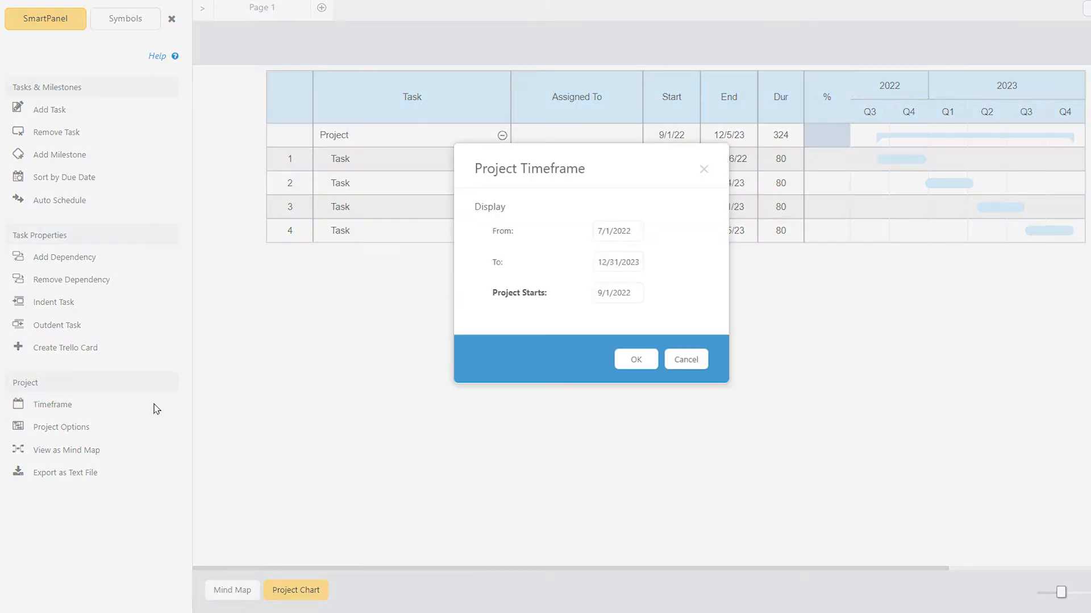
{"action": "left_click", "coordinate": [601, 230]}
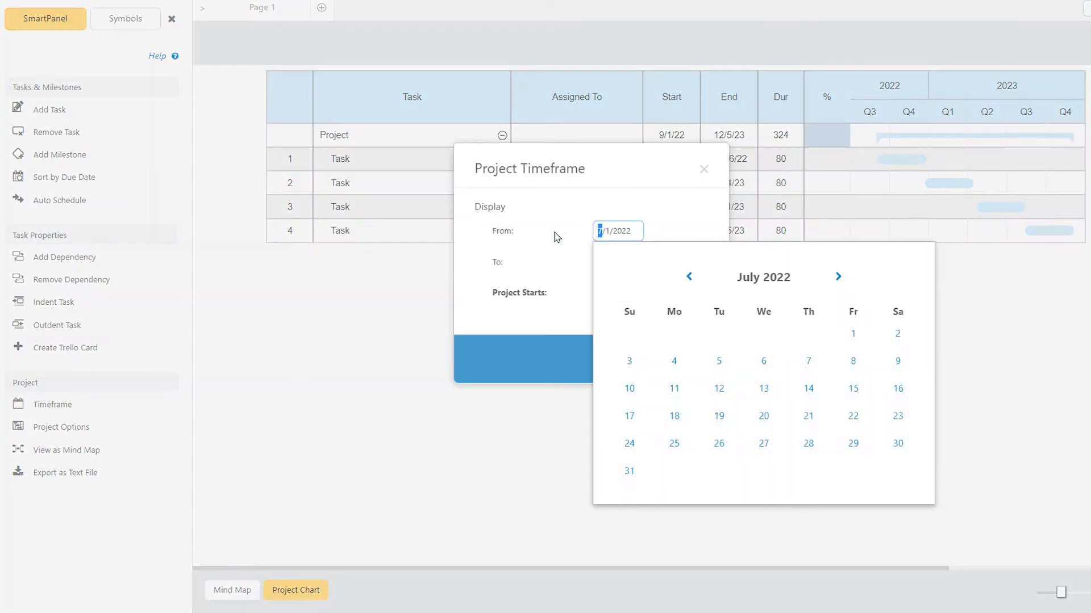
{"action": "type", "text": "10"}
{"action": "left_click", "coordinate": [556, 237]}
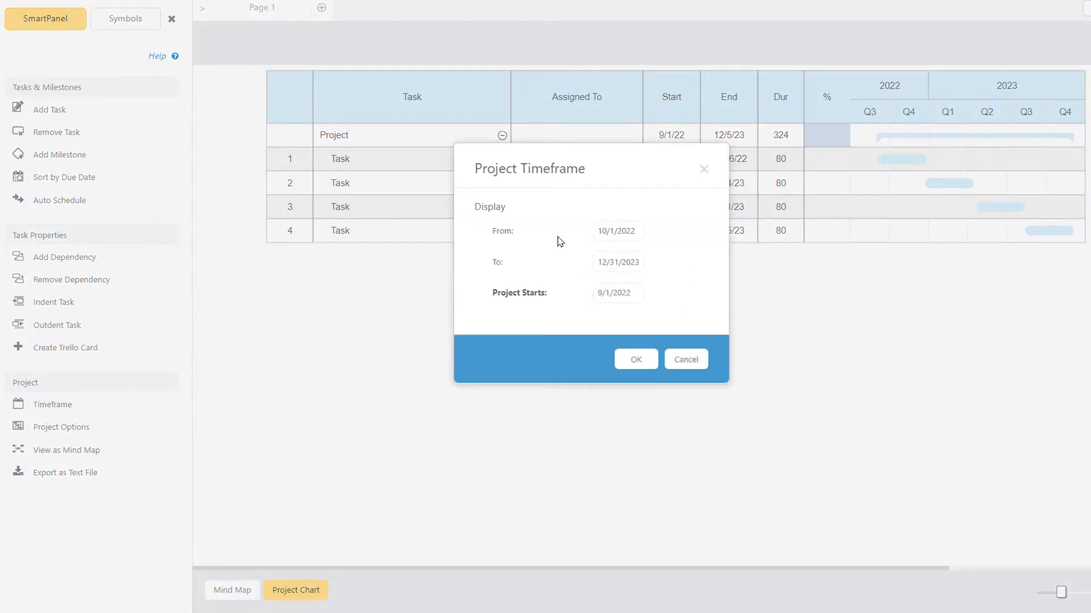
{"action": "left_click", "coordinate": [646, 365]}
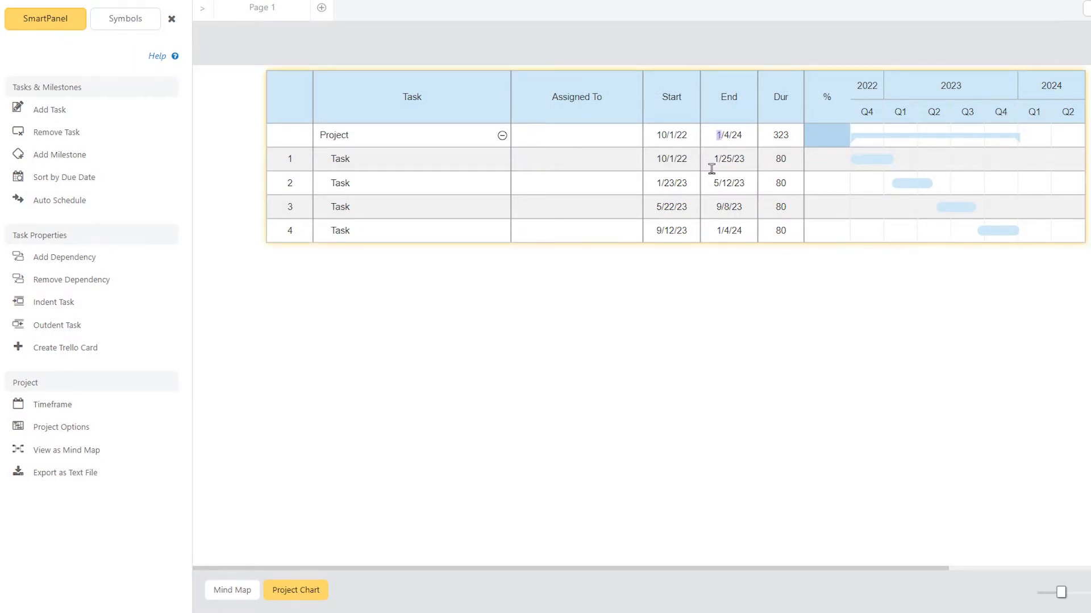
{"action": "type", "text": "5"}
{"action": "key", "text": "Return"}
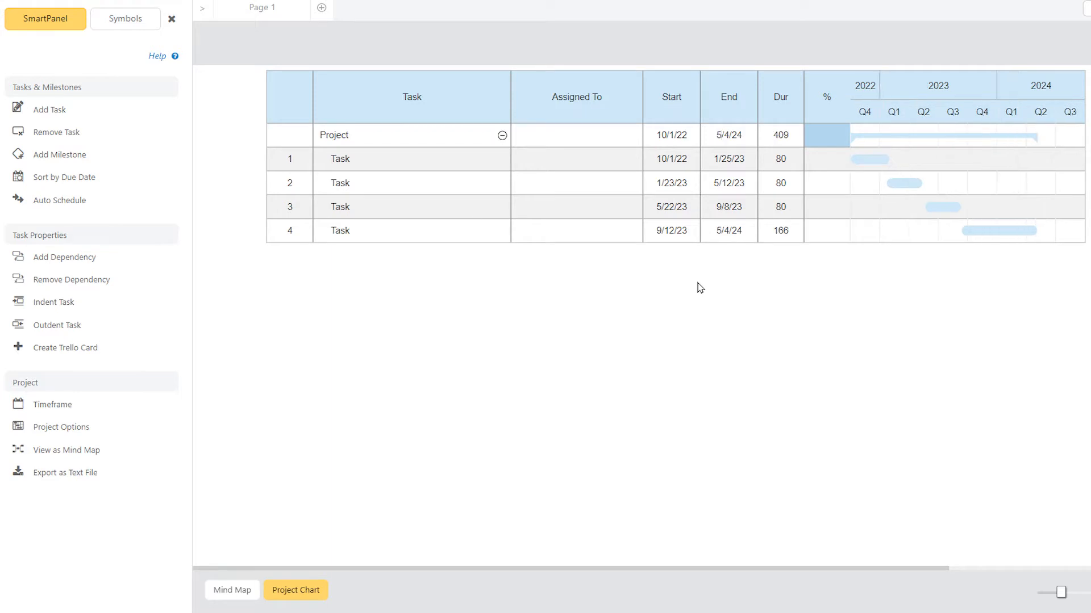
Step: Try the Weeks, Months and Years scales on the chart's timeline and return it to Auto
{"action": "left_click", "coordinate": [908, 169]}
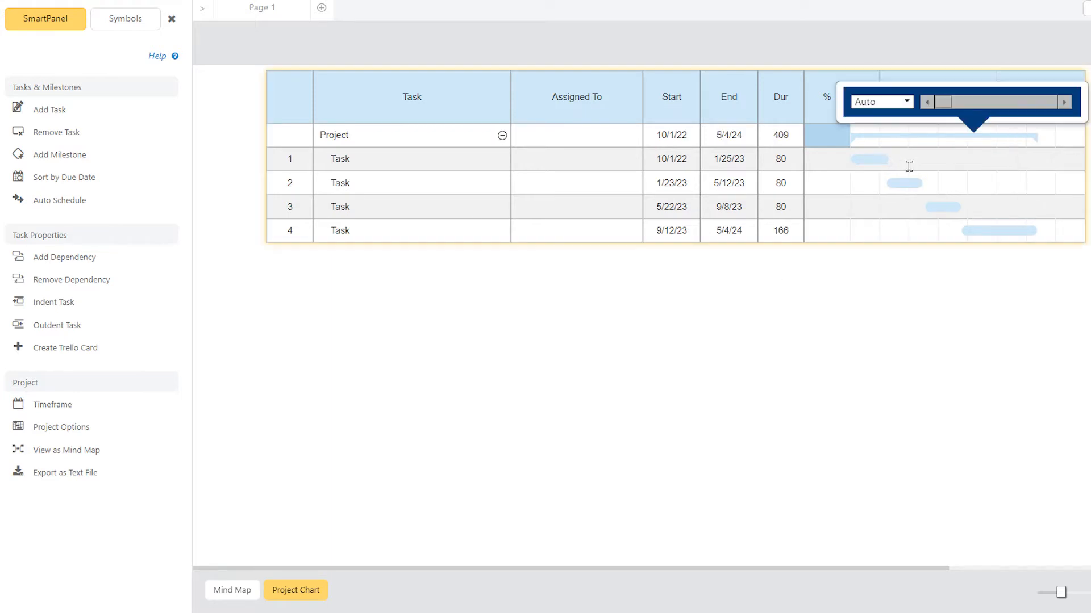
{"action": "left_click", "coordinate": [907, 102]}
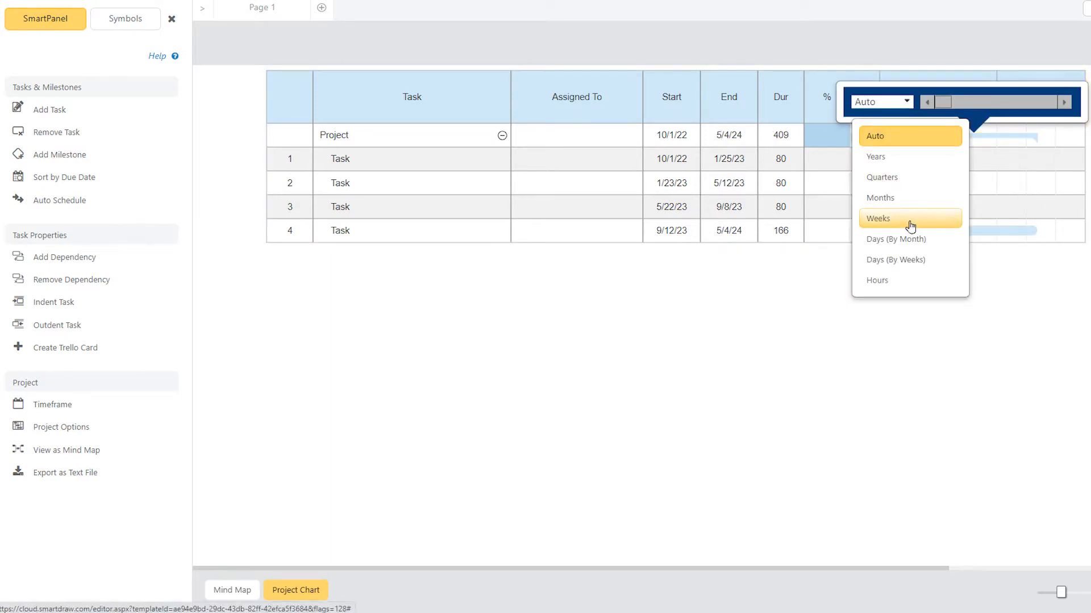
{"action": "left_click", "coordinate": [915, 217]}
{"action": "mouse_move", "coordinate": [944, 107]}
{"action": "left_mouse_down"}
{"action": "mouse_move", "coordinate": [1054, 107]}
{"action": "mouse_move", "coordinate": [944, 107]}
{"action": "left_mouse_up"}
{"action": "left_click", "coordinate": [903, 103]}
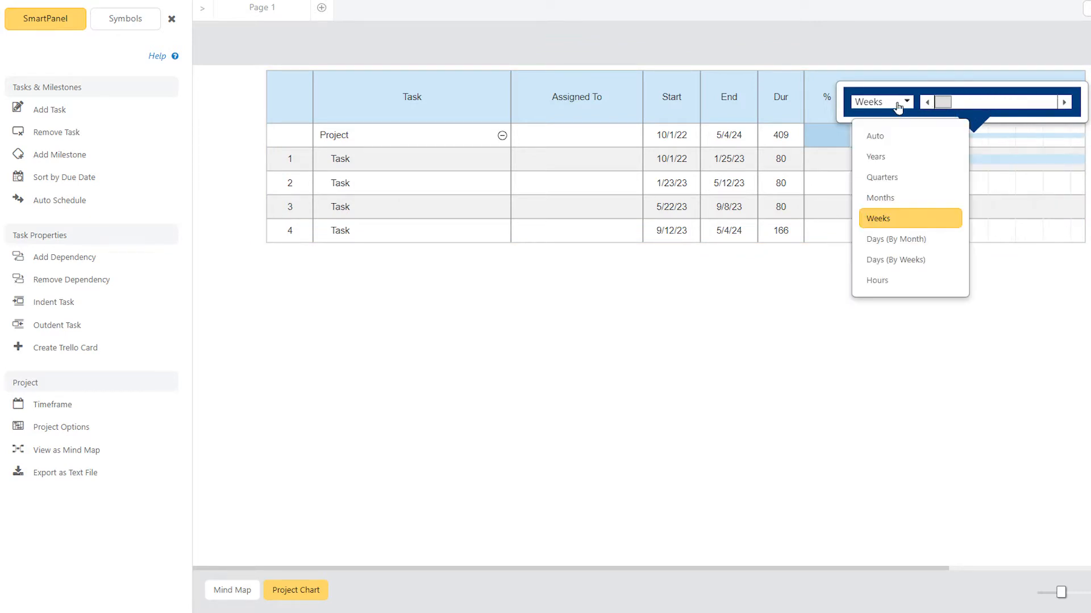
{"action": "left_click", "coordinate": [899, 197]}
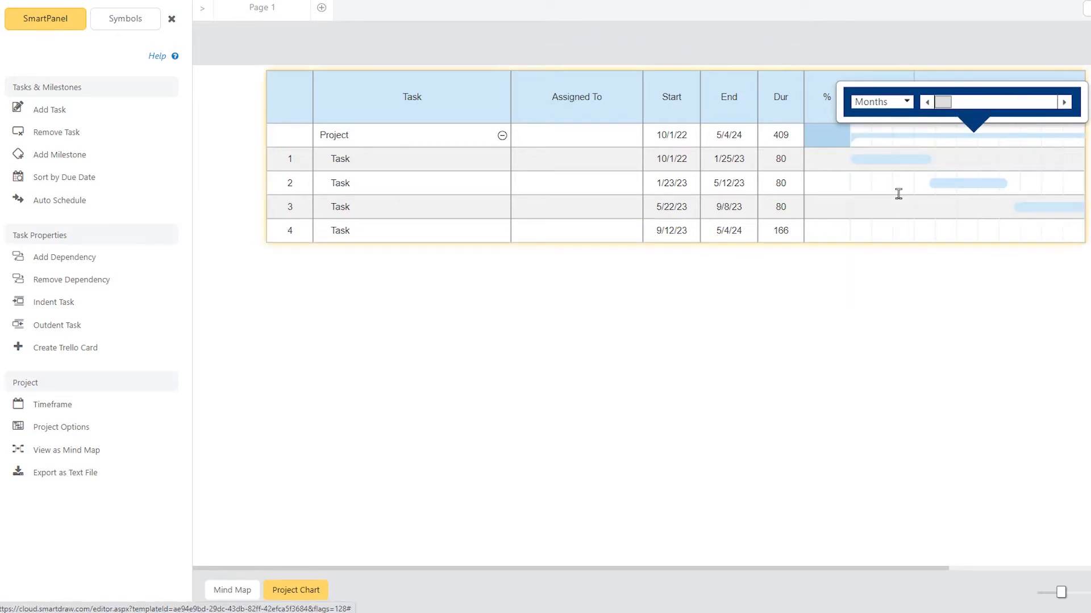
{"action": "left_click", "coordinate": [905, 101]}
{"action": "left_click", "coordinate": [900, 159]}
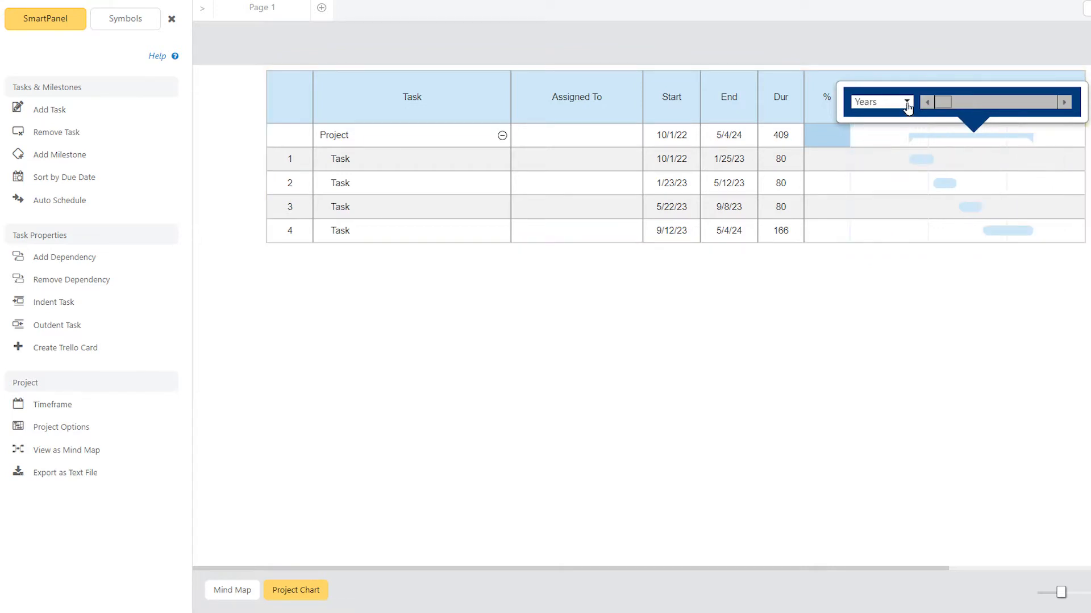
{"action": "left_click", "coordinate": [906, 103]}
{"action": "left_click", "coordinate": [906, 135]}
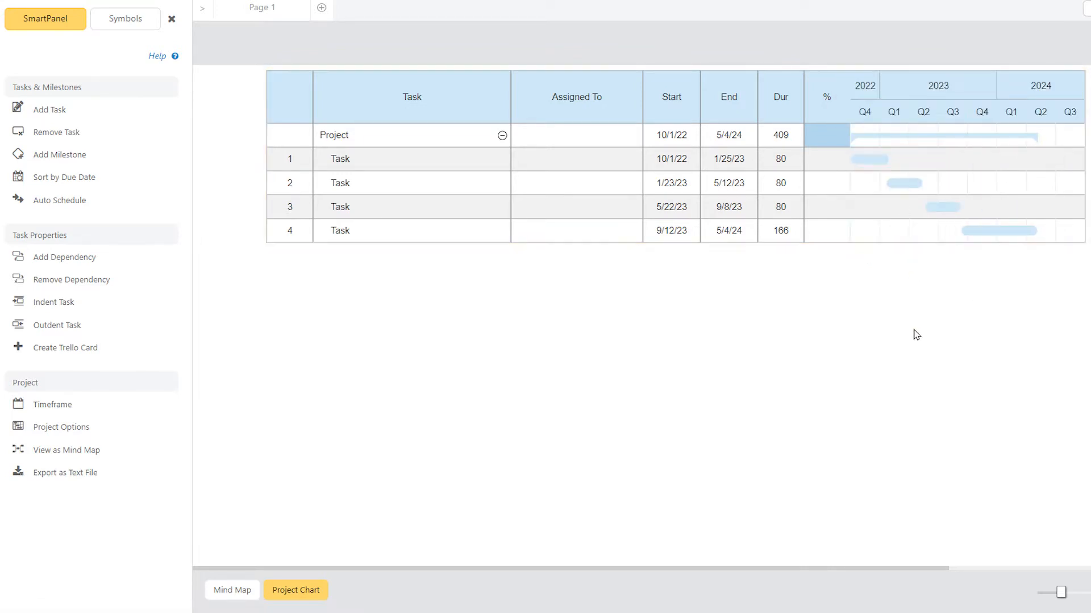
Step: Rename the Project row as "Changing Our Business Strategy"
{"action": "left_click", "coordinate": [390, 137]}
{"action": "left_click", "coordinate": [390, 137]}
{"action": "type", "text": "Changing Our Business Strategy"}
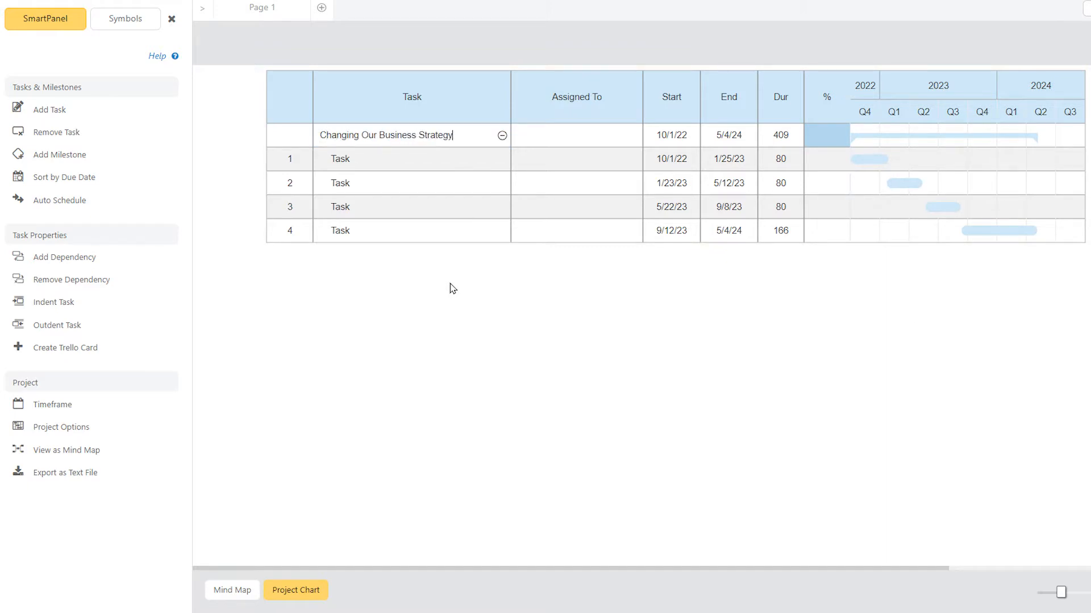
Step: Add a fifth task and name the first two tasks "What We Need to Grow" and "Corporate Culture"
{"action": "left_click", "coordinate": [134, 113]}
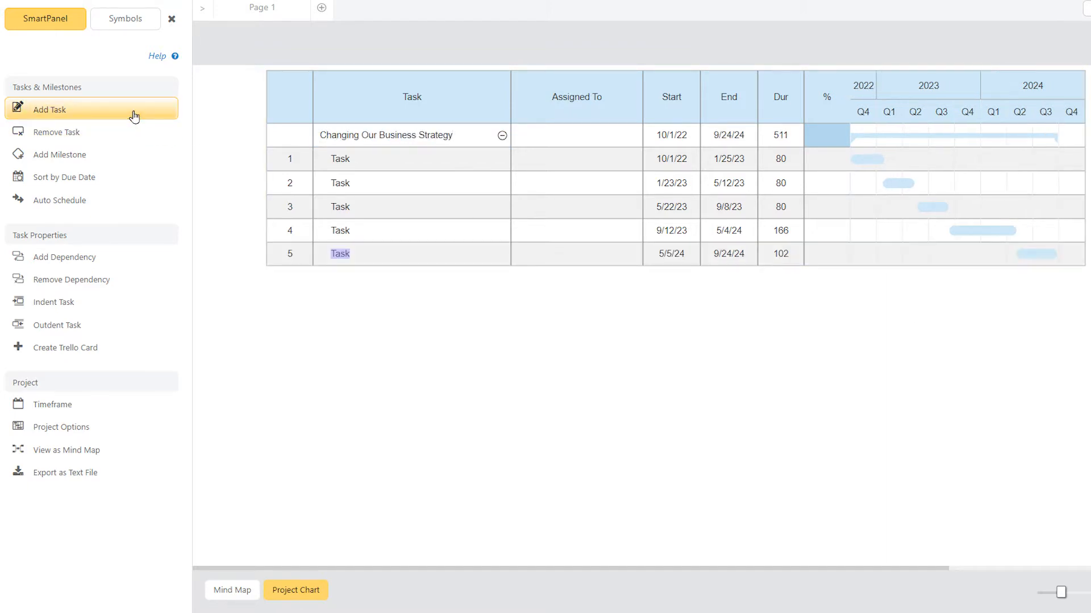
{"action": "left_click", "coordinate": [352, 161]}
{"action": "type", "text": "What "}
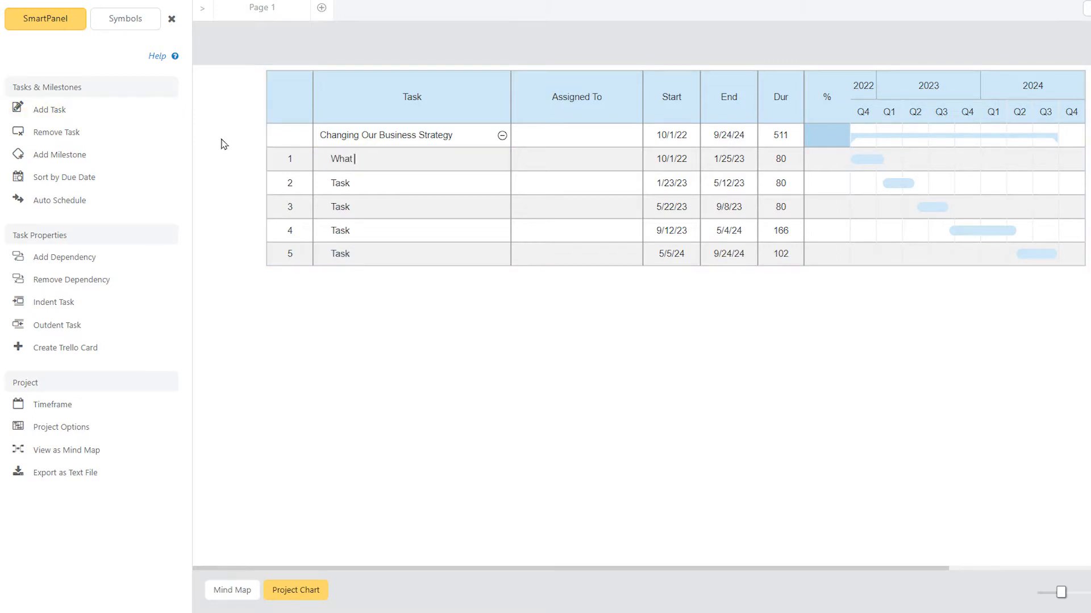
{"action": "type", "text": "We Need to Grow"}
{"action": "key", "text": "Return"}
{"action": "type", "text": "Corporate Culture"}
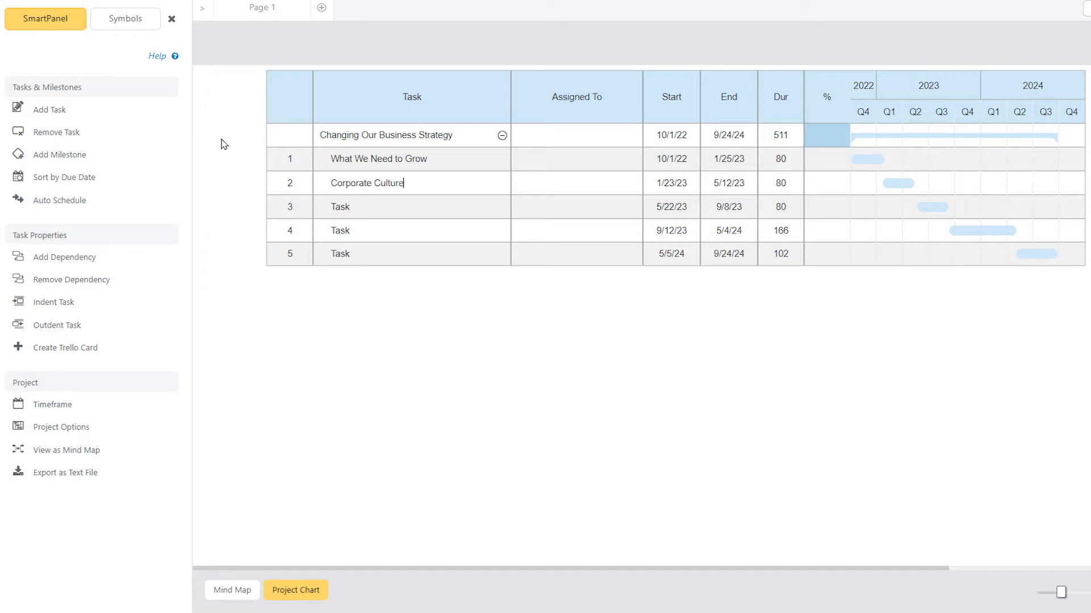
Step: Name tasks 3 to 5 "Need to Adapt to External Environment", "Efficiency" and "Acquisitions"
{"action": "key", "text": "Return"}
{"action": "type", "text": "Need to Adapt to External Environment"}
{"action": "key", "text": "Return"}
{"action": "type", "text": "Efficiency"}
{"action": "key", "text": "Return"}
{"action": "type", "text": "Acquisitions"}
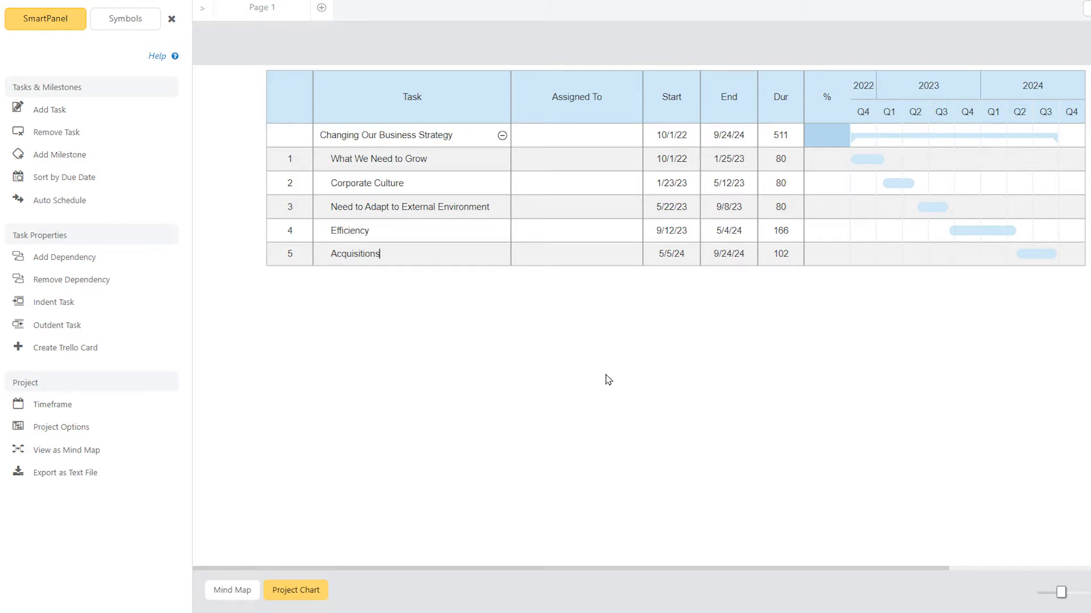
Step: Add two more tasks below Acquisitions, named "Areas" and "People"
{"action": "key", "text": "Return"}
{"action": "type", "text": "Are"}
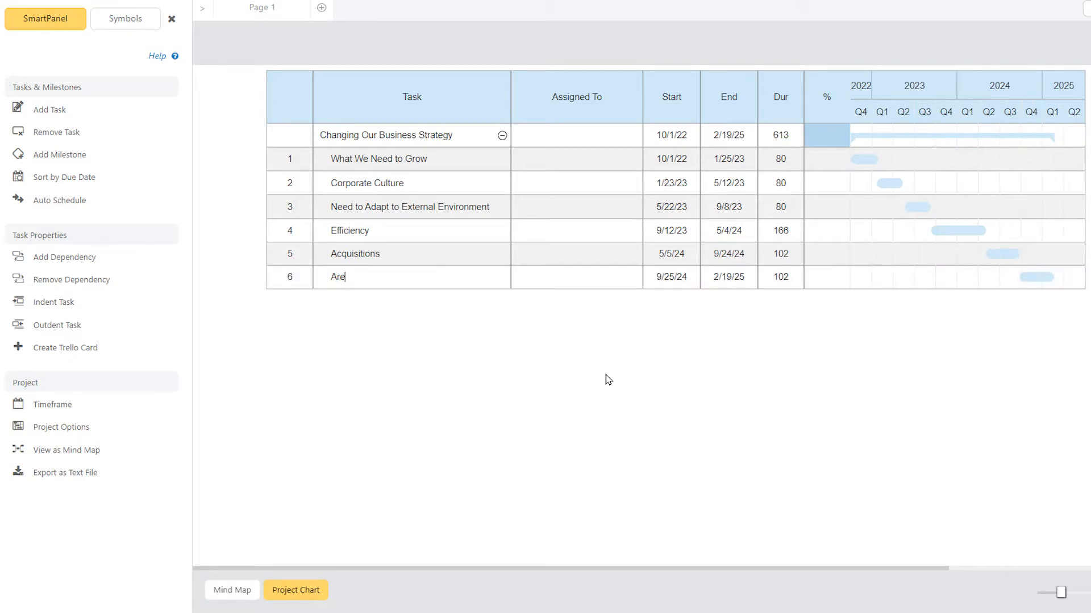
{"action": "type", "text": "as"}
{"action": "key", "text": "Return"}
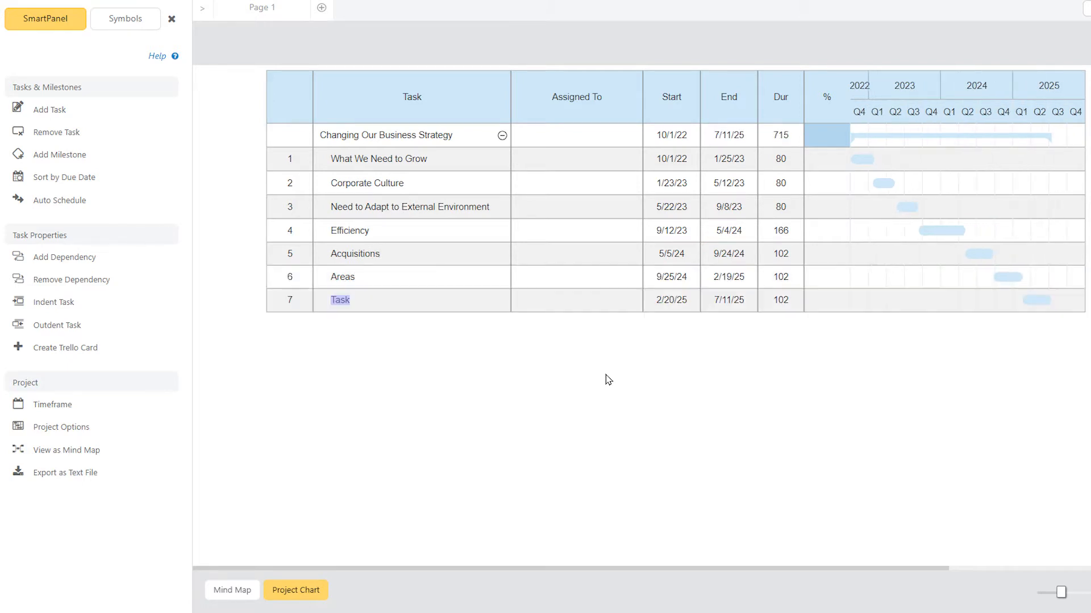
{"action": "type", "text": "F"}
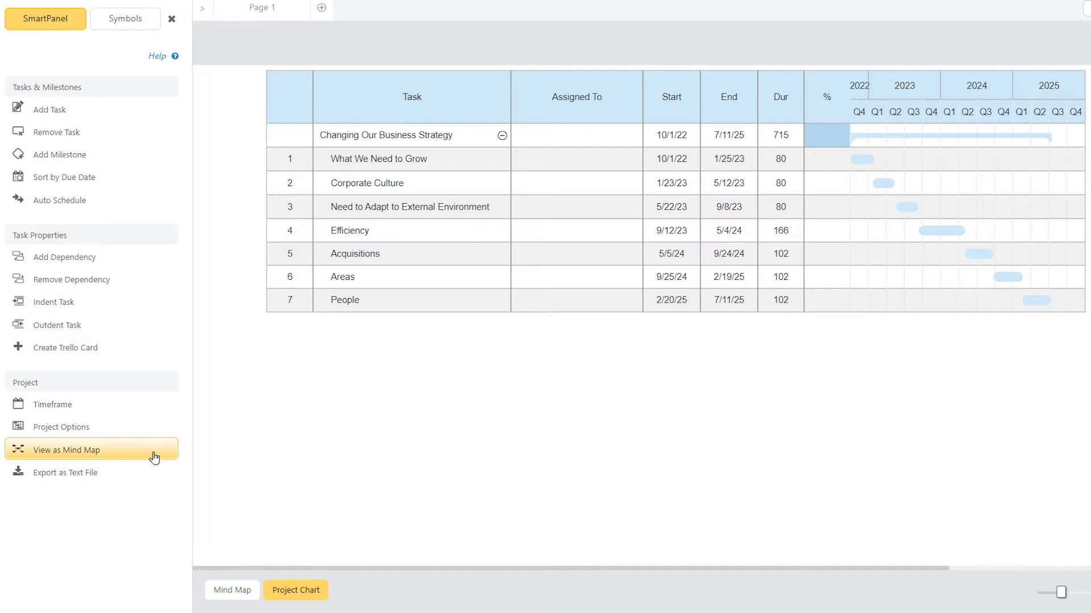
Step: Show the project as a mind map and move Acquisitions, Areas and People under "What We Need to Grow"
{"action": "left_click", "coordinate": [230, 591]}
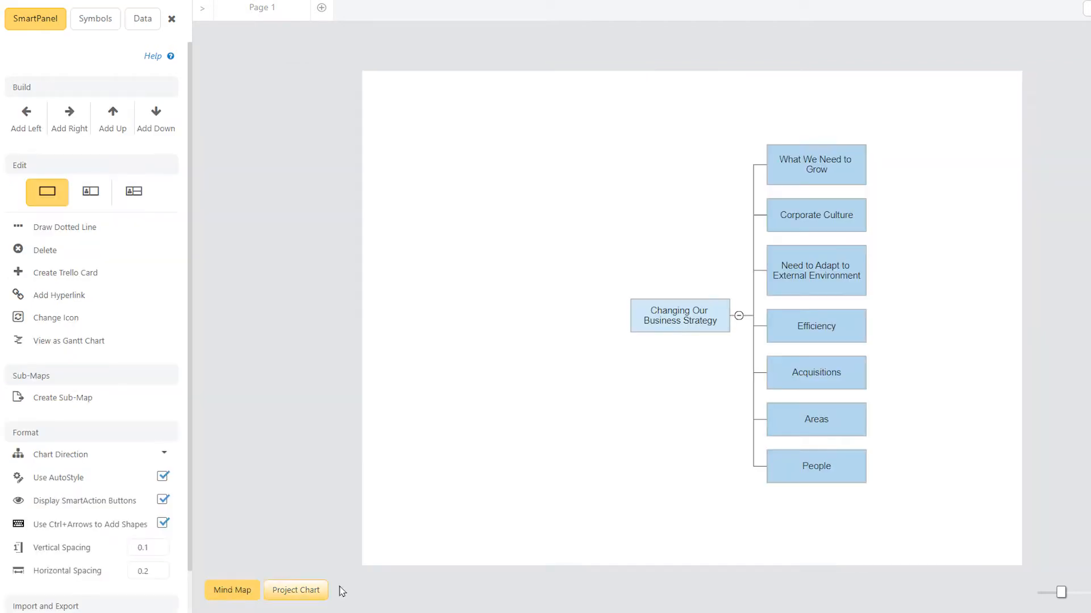
{"action": "left_click_drag", "start_coordinate": [824, 377], "coordinate": [931, 224]}
{"action": "left_click_drag", "start_coordinate": [820, 425], "coordinate": [926, 267]}
{"action": "left_click", "coordinate": [938, 380]}
Step: Add three blank child shapes to "Need to Adapt to External Environment" in the mind map
{"action": "left_click", "coordinate": [837, 347]}
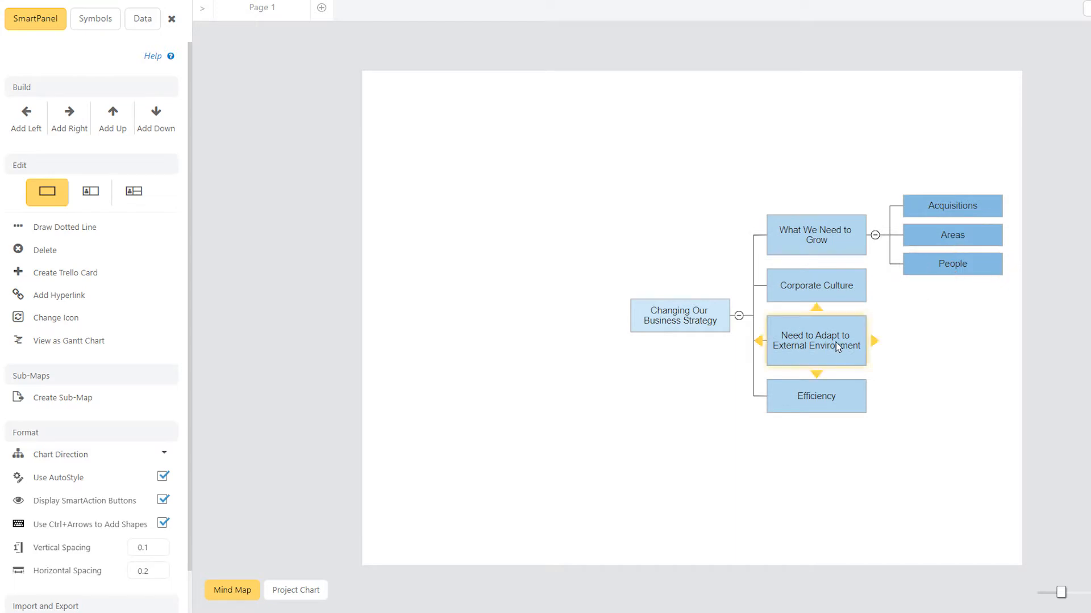
{"action": "left_click", "coordinate": [58, 118]}
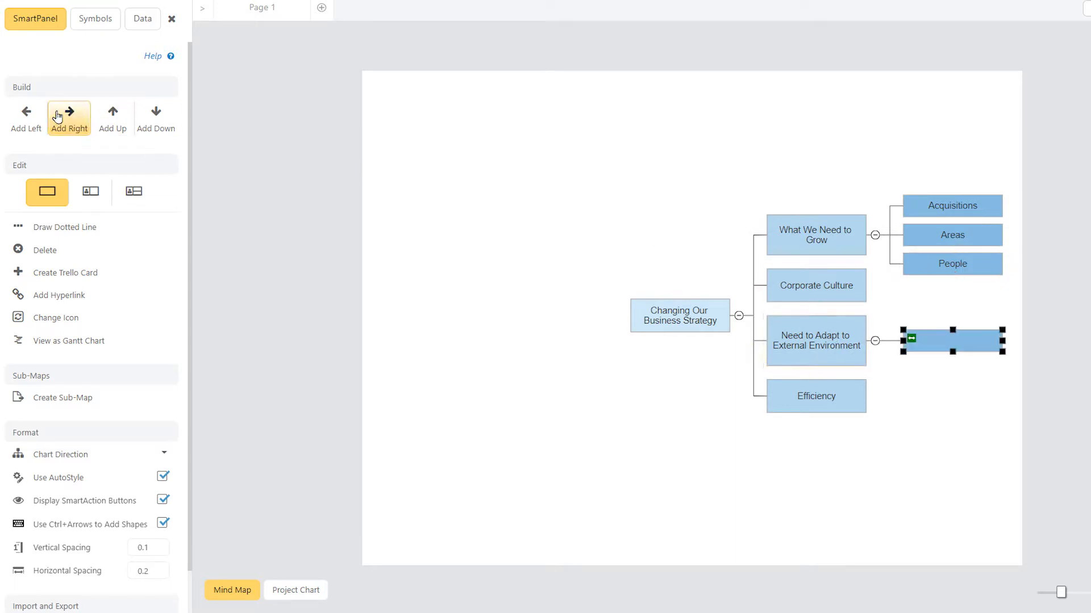
{"action": "left_click", "coordinate": [152, 121]}
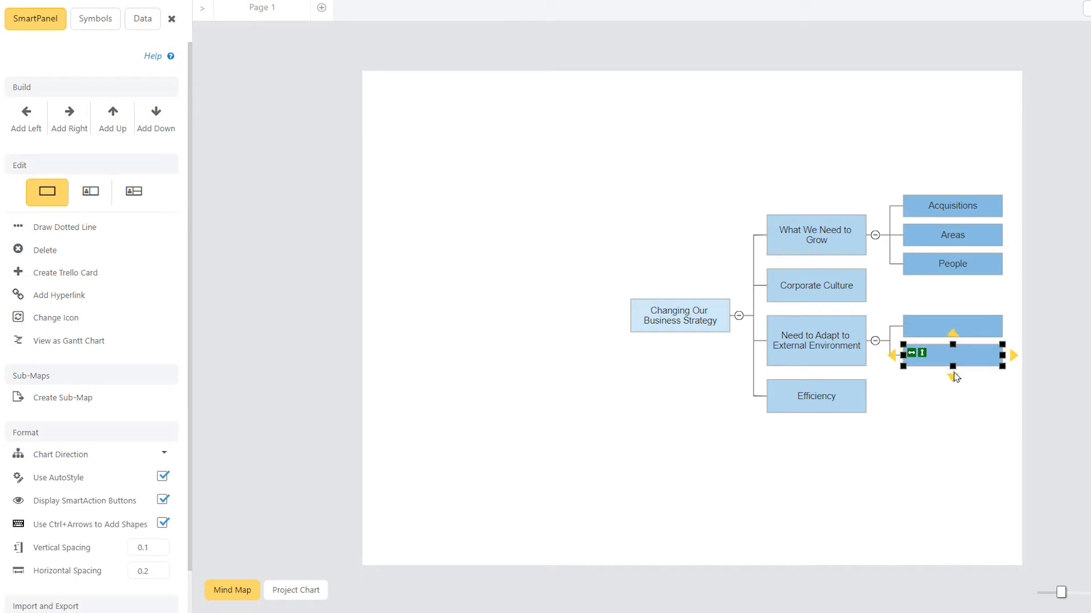
{"action": "left_click", "coordinate": [953, 376]}
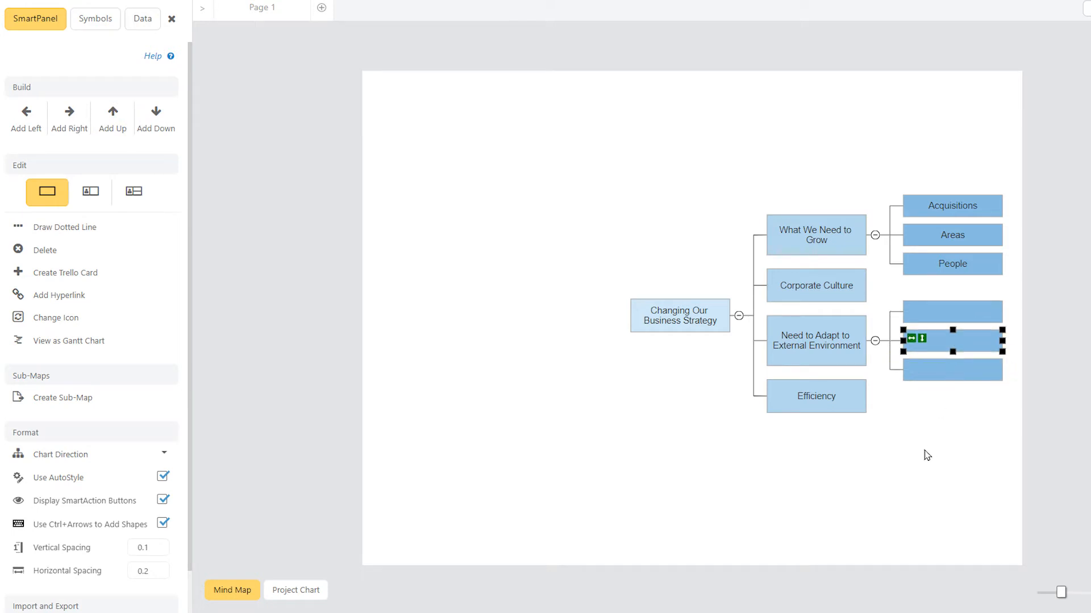
Step: Label the three blank child shapes "Economy", "International Trends" and "Competitors" in order
{"action": "key", "text": "Up"}
{"action": "type", "text": "Economy"}
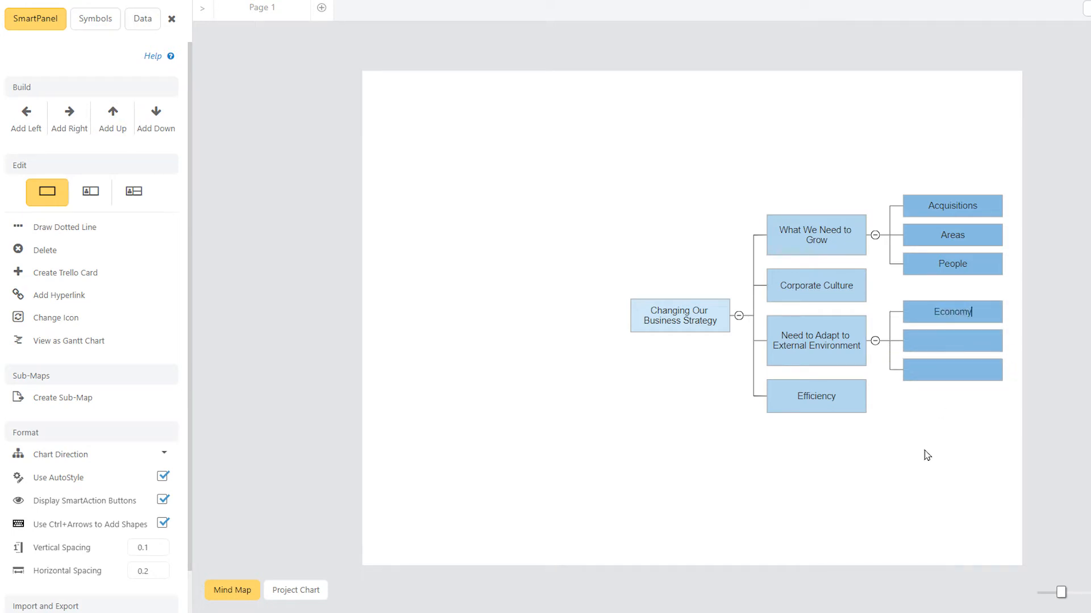
{"action": "key", "text": "Down"}
{"action": "type", "text": "International Trends"}
{"action": "key", "text": "Down"}
{"action": "type", "text": "Competitors"}
Step: Add three blank child shapes to the Efficiency shape
{"action": "left_click", "coordinate": [834, 407]}
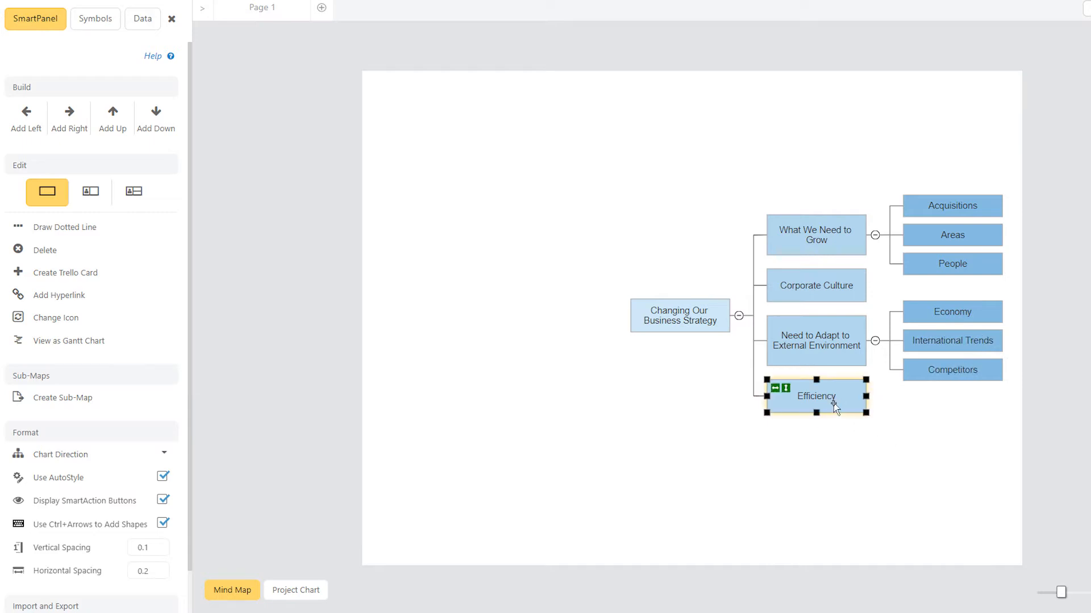
{"action": "key", "text": "ctrl+Right"}
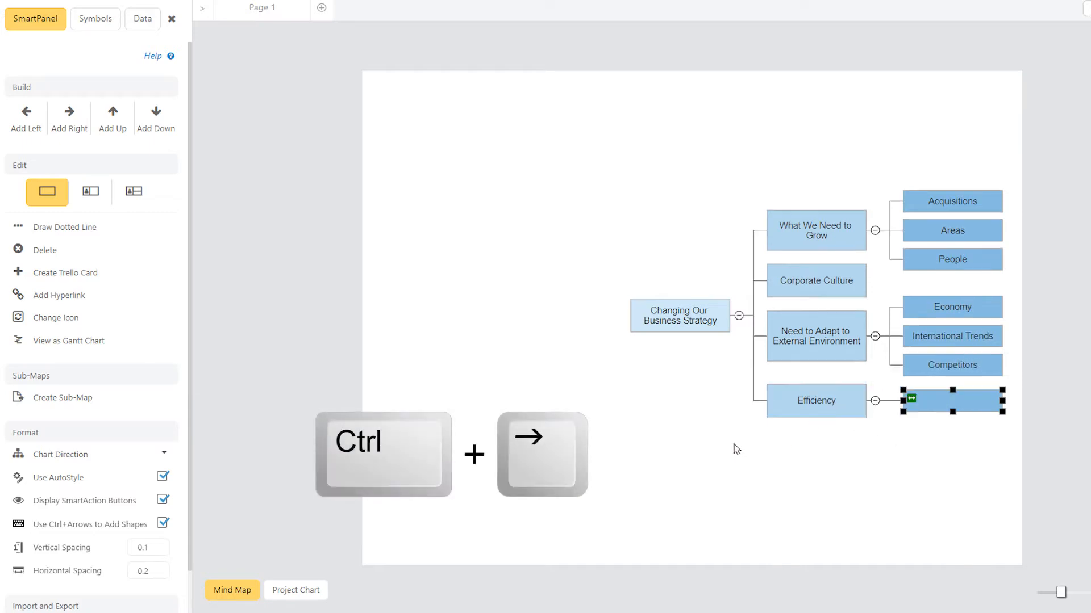
{"action": "key", "text": "ctrl+Down"}
{"action": "key", "text": "ctrl+Down"}
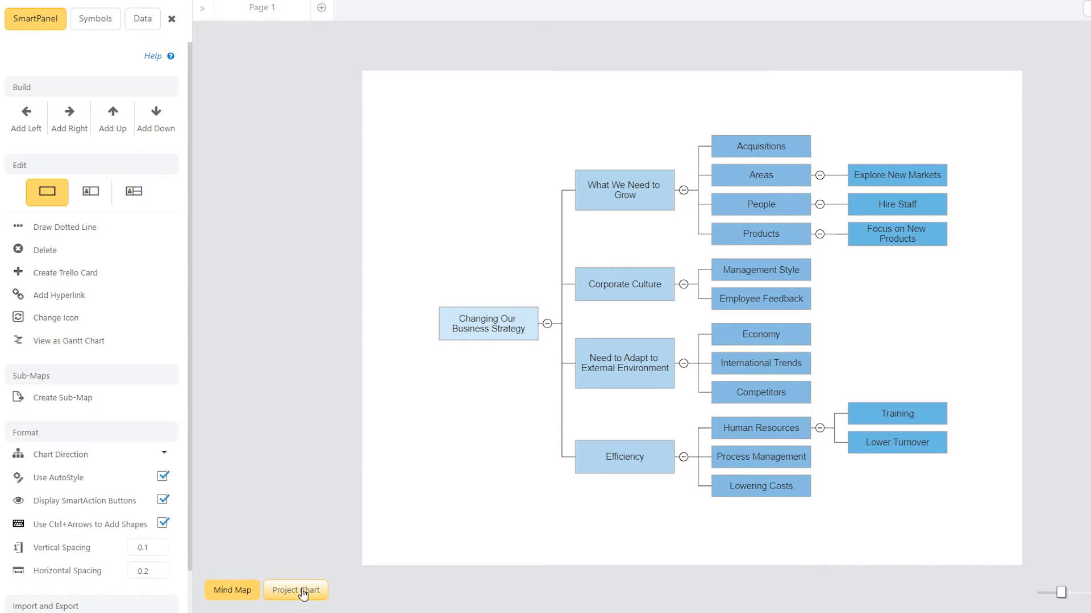
Step: View the mind map as a Gantt chart and set the "What We Need to Grow" start date to 7/5/24
{"action": "left_click", "coordinate": [153, 342]}
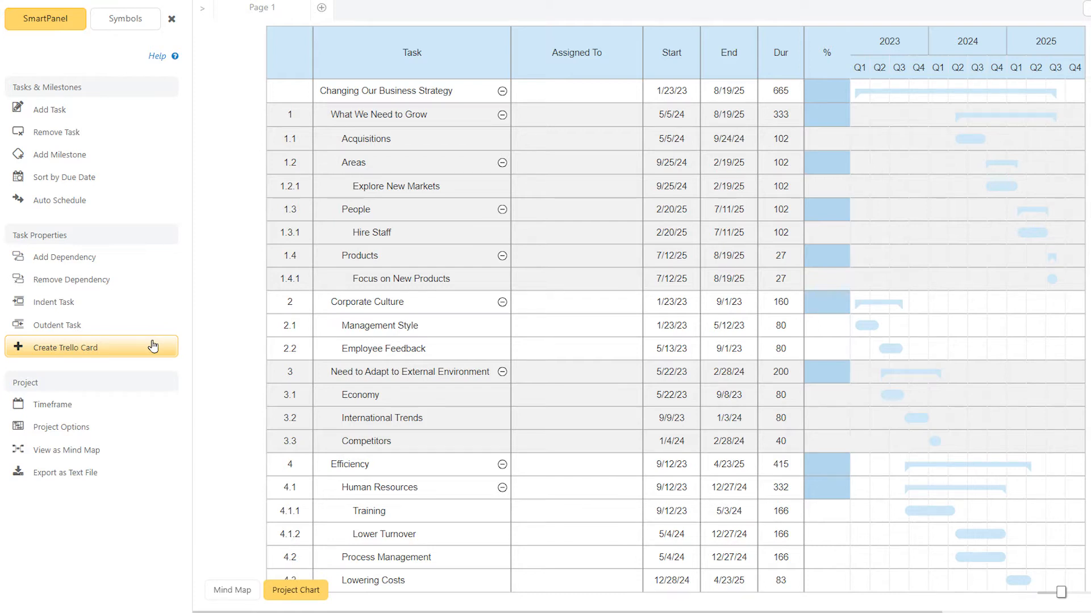
{"action": "double_click", "coordinate": [663, 113]}
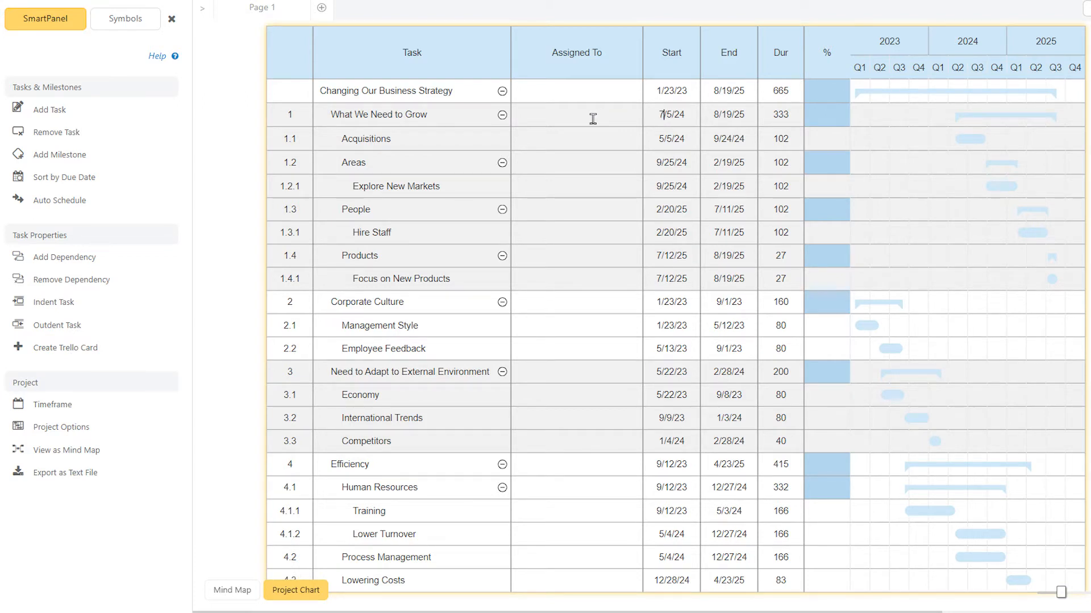
{"action": "key", "text": "Return"}
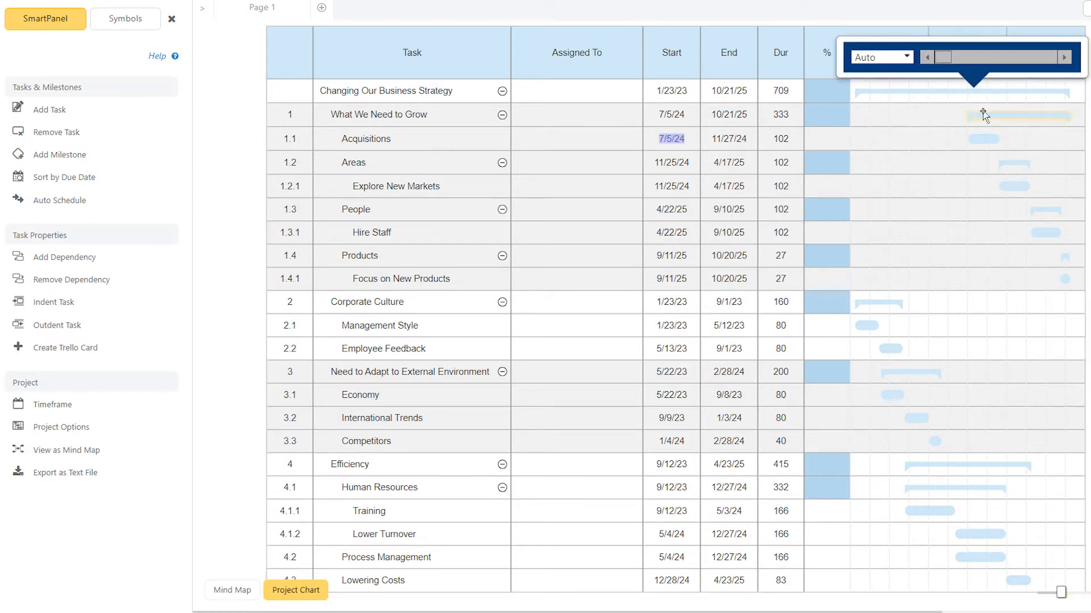
Step: Move the "What We Need to Grow" bar to start about 7/23/23 and extend its end to about 1/13/25
{"action": "left_click_drag", "start_coordinate": [983, 115], "coordinate": [911, 117]}
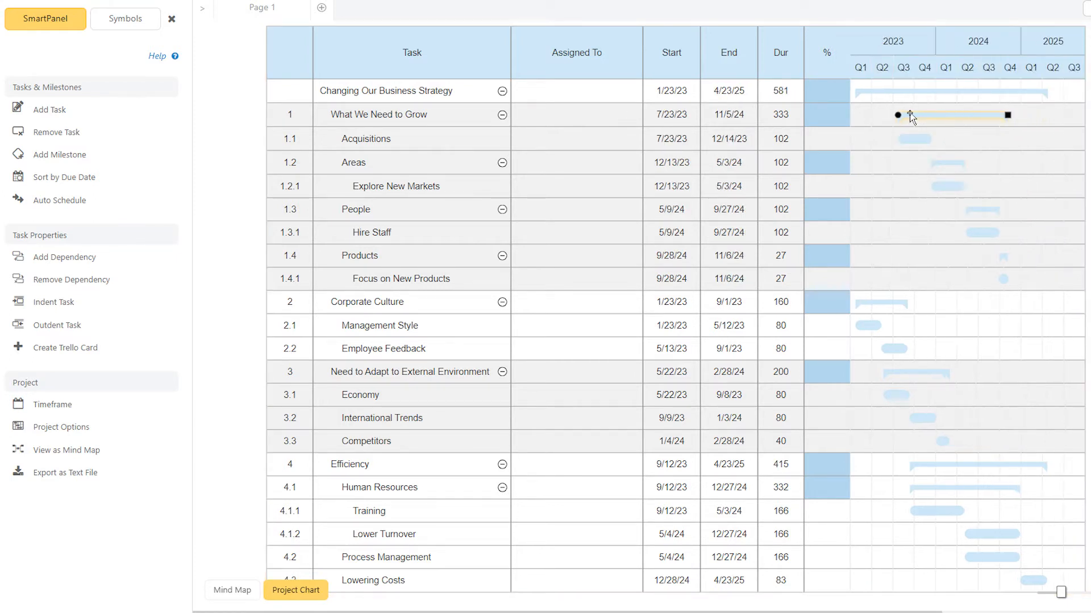
{"action": "mouse_move", "coordinate": [1007, 113]}
{"action": "mouse_move", "coordinate": [1008, 115]}
{"action": "left_mouse_down"}
{"action": "mouse_move", "coordinate": [948, 118]}
{"action": "mouse_move", "coordinate": [1023, 116]}
{"action": "left_mouse_up"}
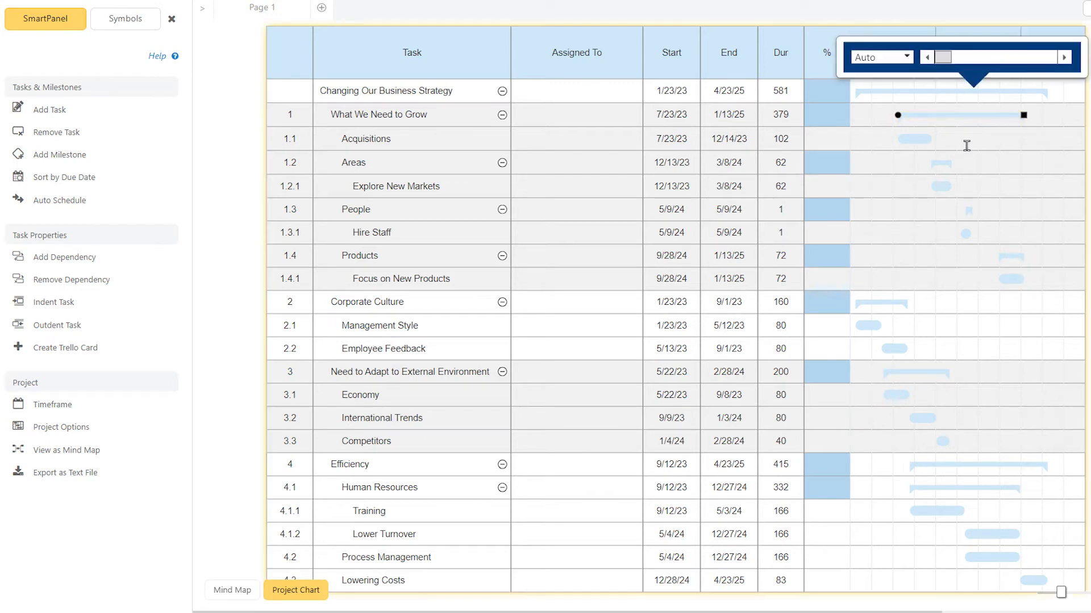
Step: Move Areas to the end of the "What We Need to Grow" group and Products to second place, starting about 9/6/24
{"action": "left_click_drag", "start_coordinate": [950, 164], "coordinate": [977, 244]}
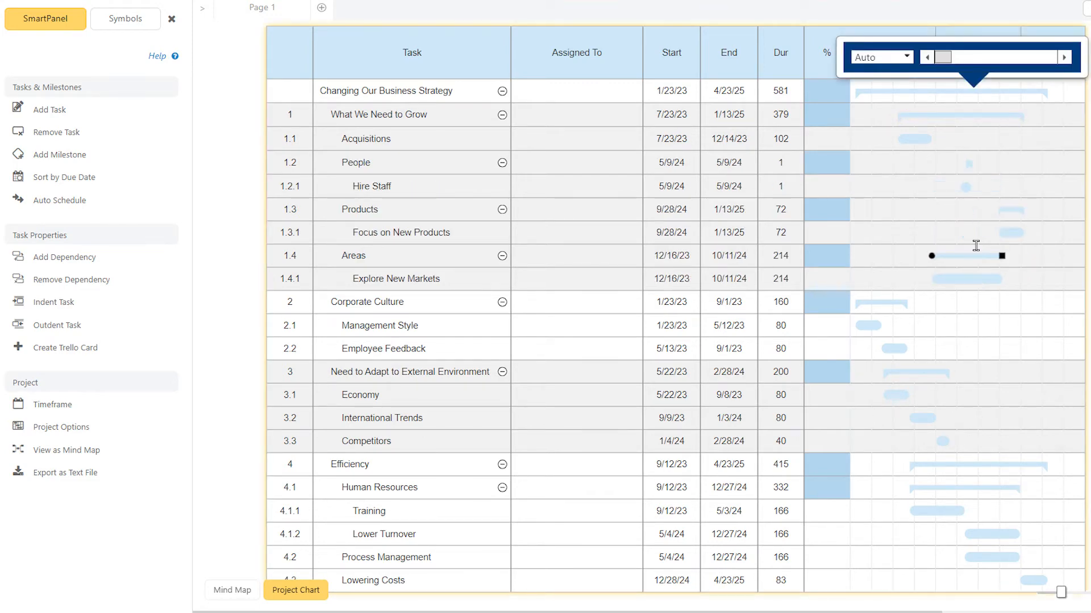
{"action": "left_click_drag", "start_coordinate": [1004, 210], "coordinate": [1005, 164]}
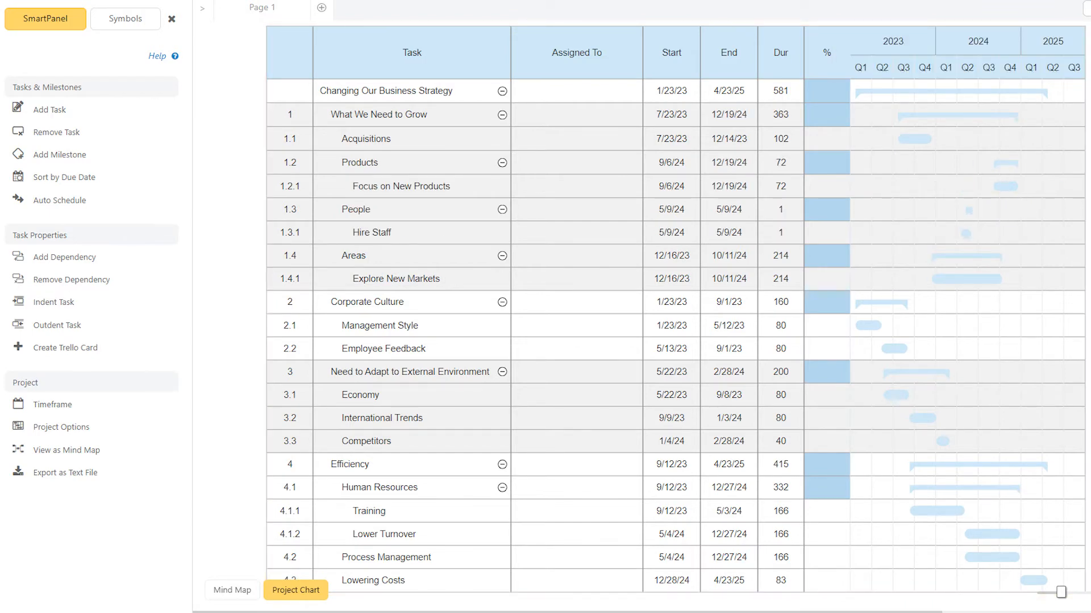
Step: Set the completion percentage of the Explore New Markets task to 50
{"action": "left_click", "coordinate": [988, 280]}
{"action": "left_click", "coordinate": [829, 281]}
{"action": "type", "text": "50"}
{"action": "key", "text": "Return"}
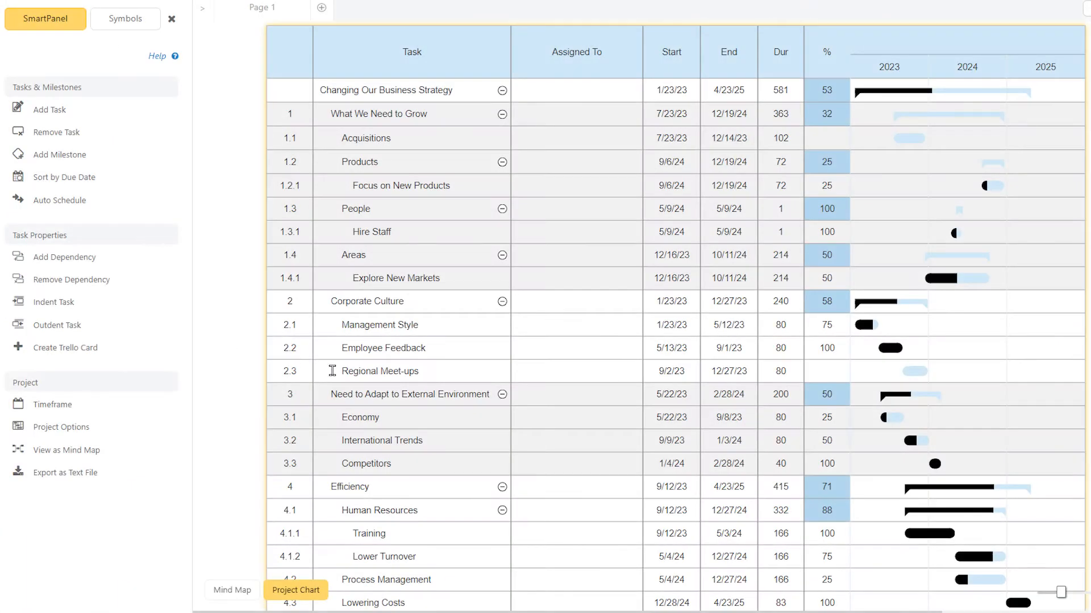
Step: Remove the Regional Meet-ups task and add a milestone named "Global Summit" after Employee Feedback
{"action": "left_click_drag", "start_coordinate": [335, 372], "coordinate": [450, 372]}
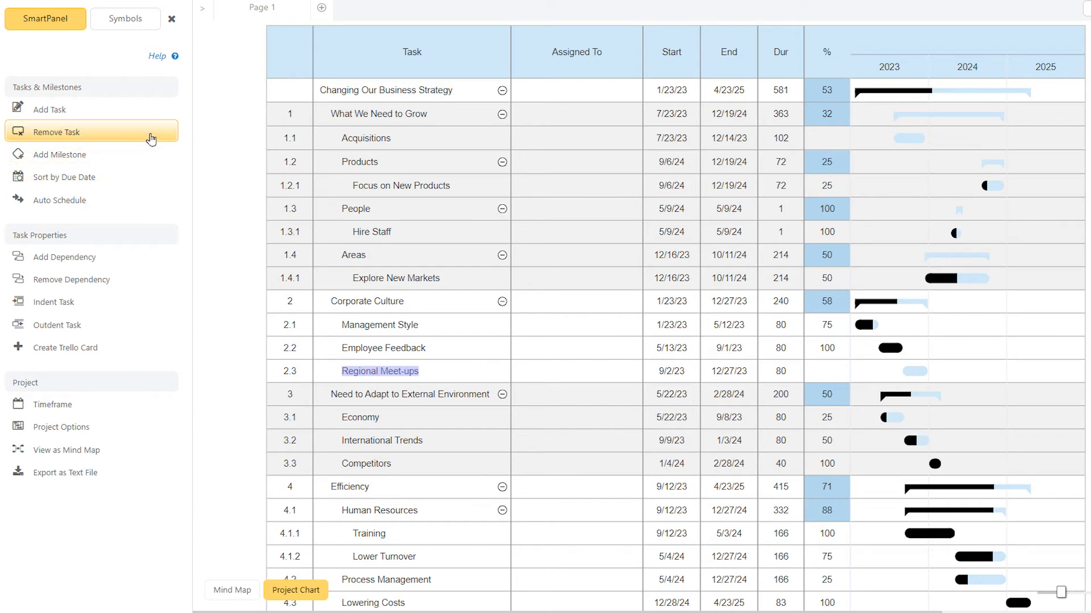
{"action": "left_click", "coordinate": [151, 137]}
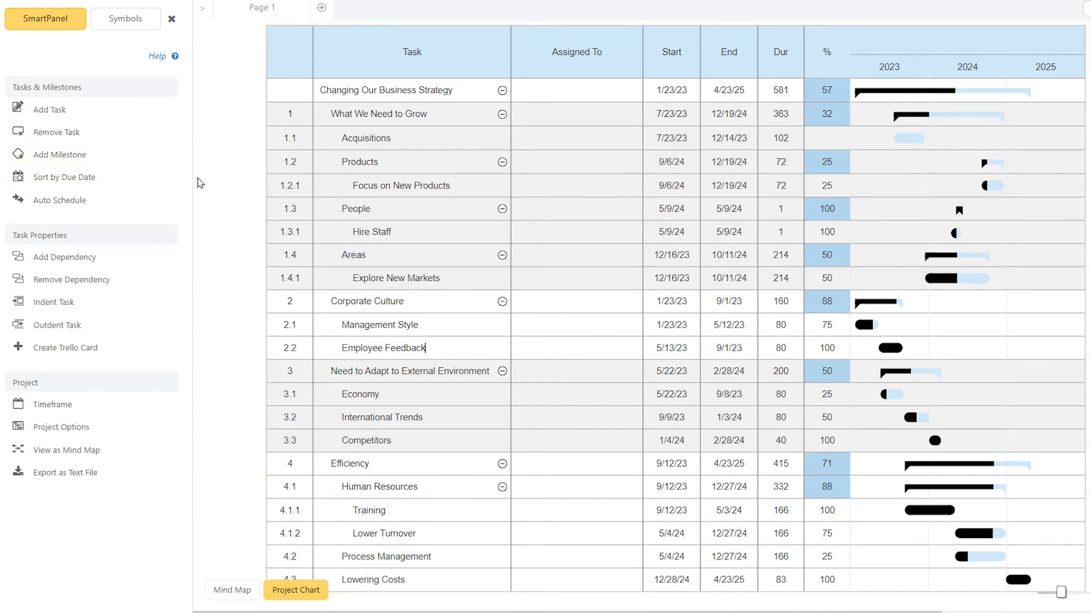
{"action": "left_click", "coordinate": [142, 158]}
{"action": "type", "text": "Global Summit"}
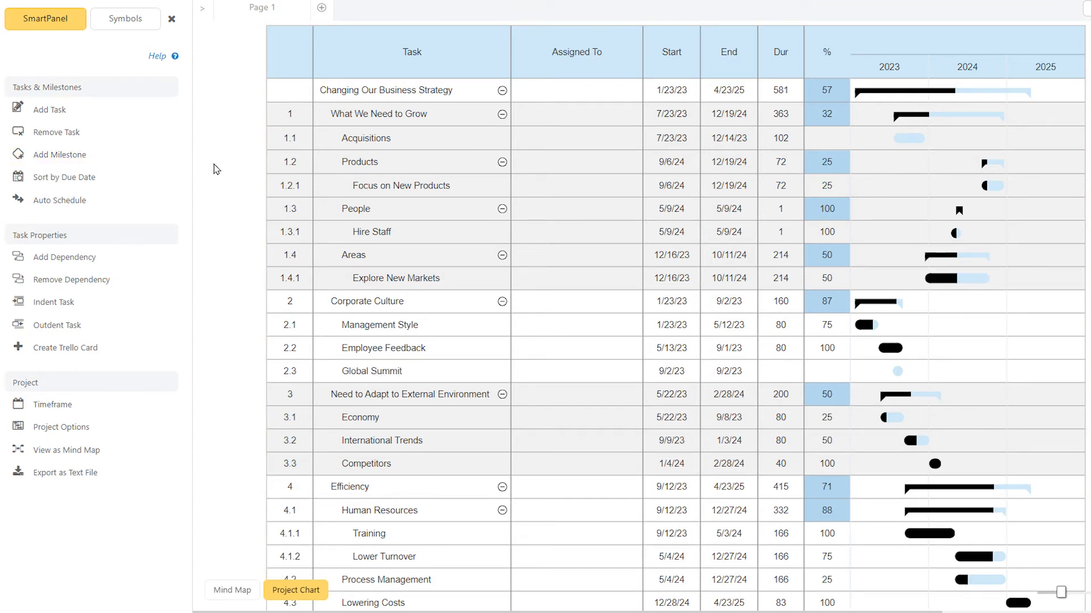
Step: Sort the project's tasks by due date and auto schedule them
{"action": "left_click", "coordinate": [135, 179]}
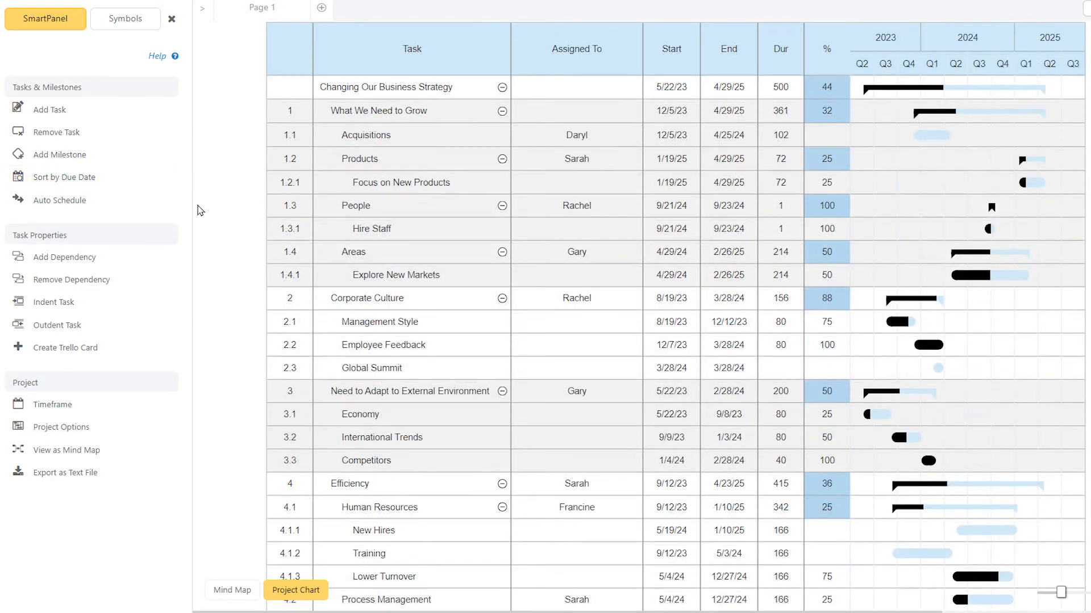
{"action": "left_click", "coordinate": [152, 206]}
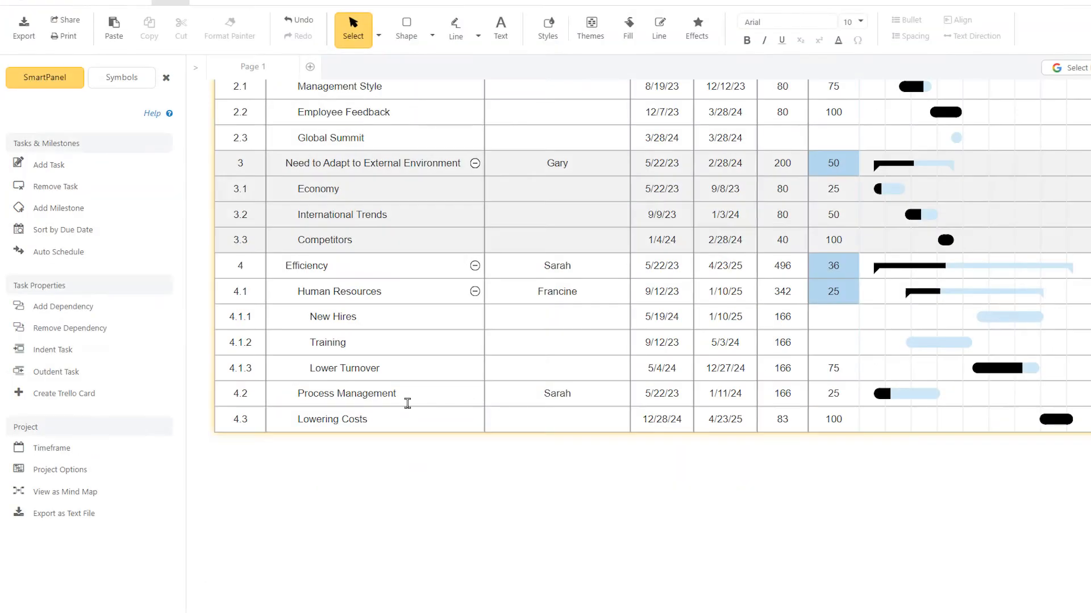
Step: Add a dependency that makes the Training task follow the New Hires task
{"action": "left_click_drag", "start_coordinate": [367, 319], "coordinate": [301, 341]}
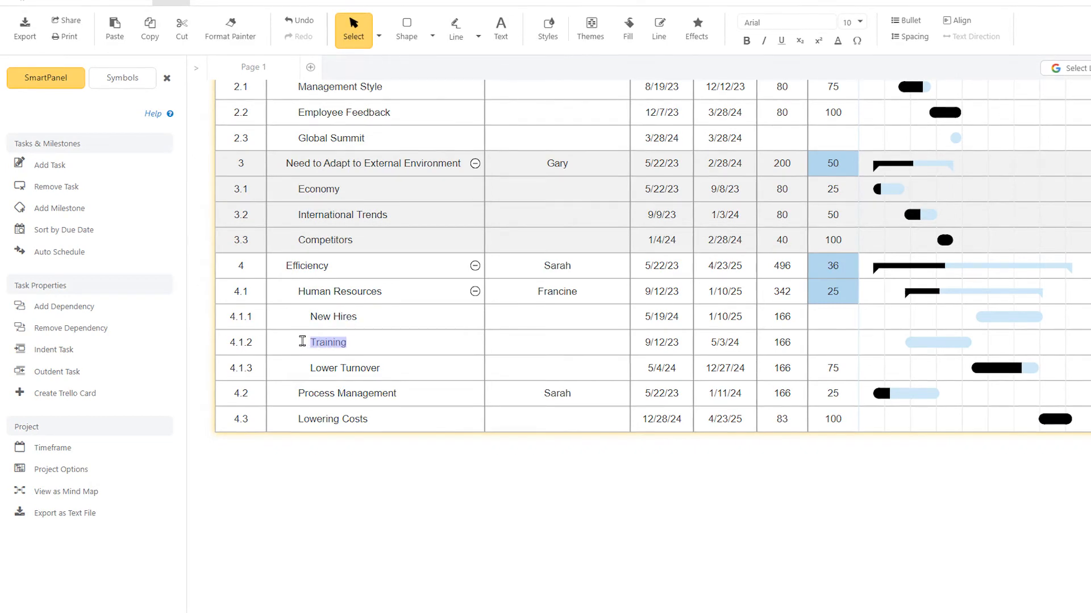
{"action": "left_click", "coordinate": [989, 317]}
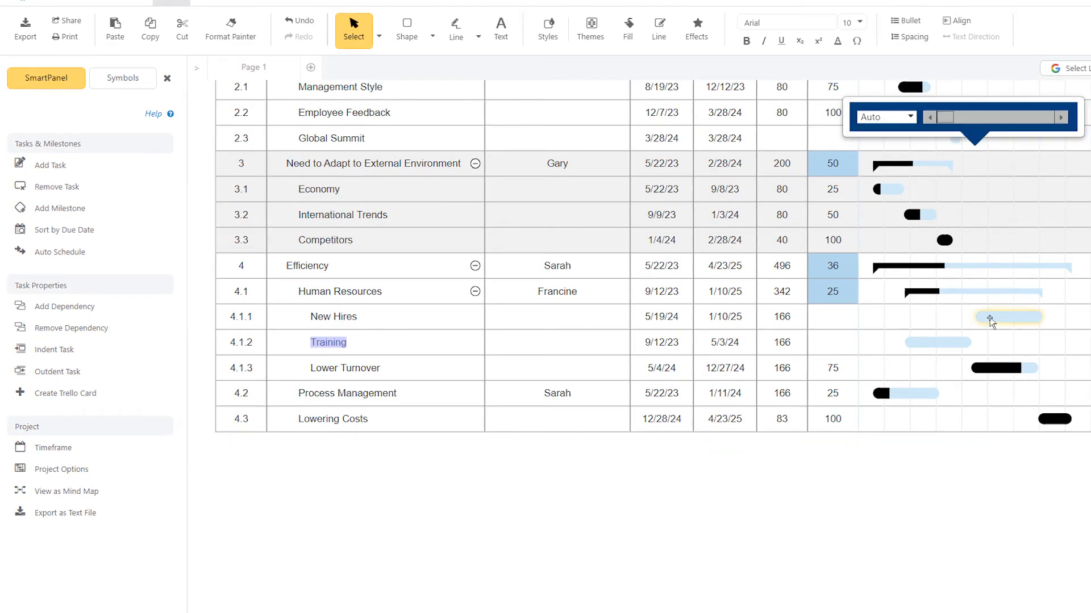
{"action": "left_click", "coordinate": [993, 317]}
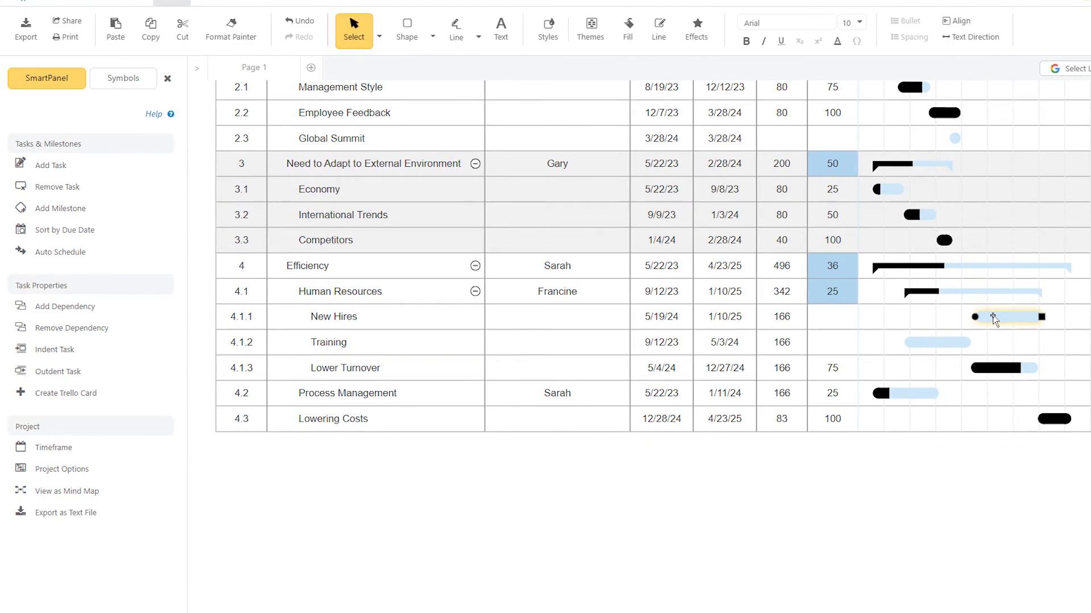
{"action": "left_click", "coordinate": [950, 344]}
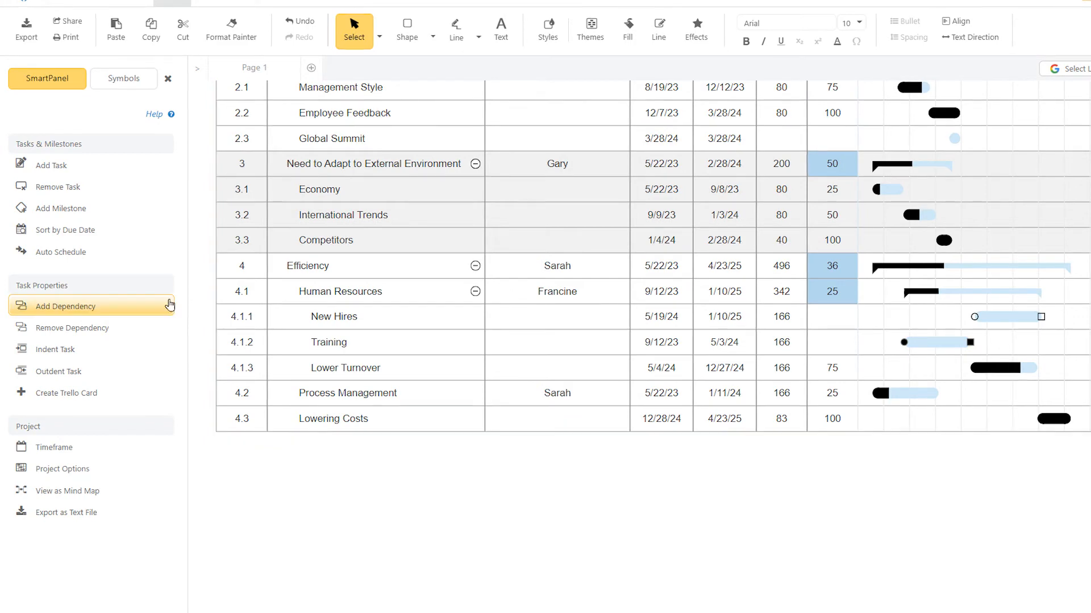
{"action": "left_click", "coordinate": [150, 309]}
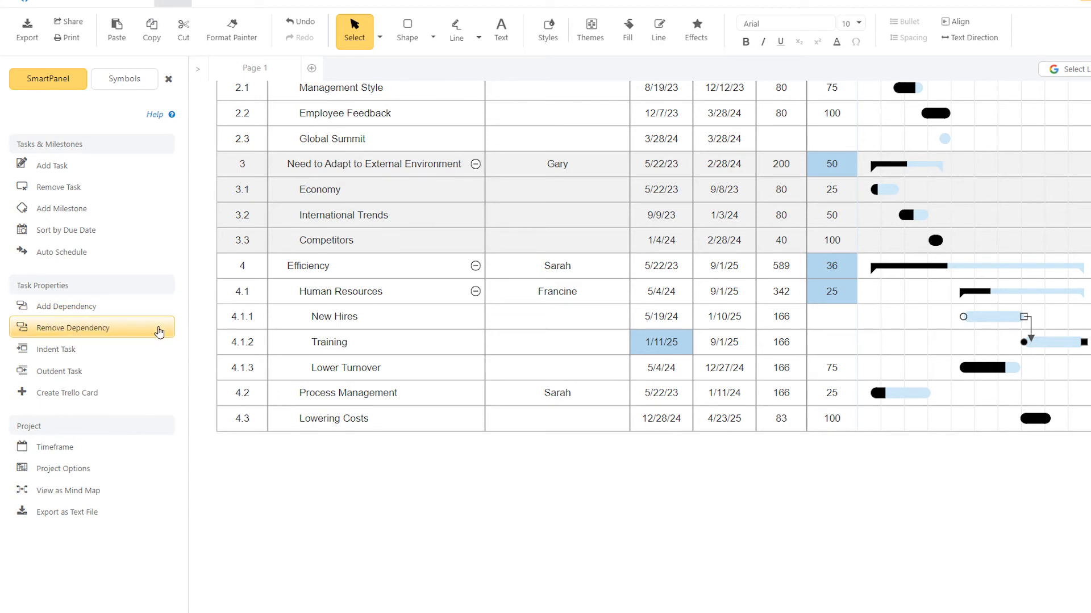
Step: Remove the dependency between the New Hires and Training tasks
{"action": "left_click", "coordinate": [158, 333]}
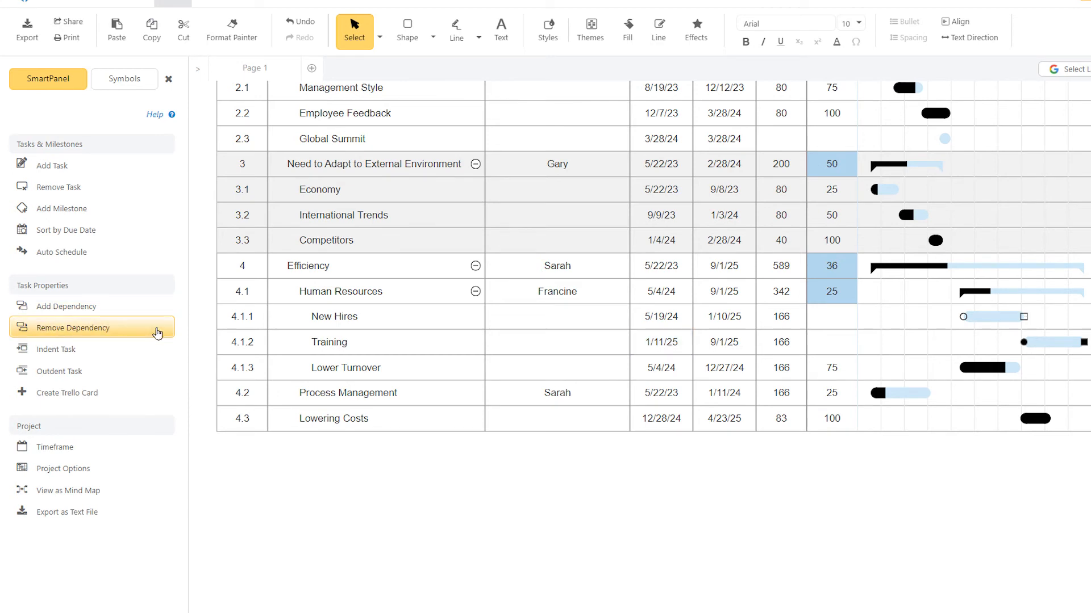
{"action": "left_click", "coordinate": [198, 347]}
Step: Indent the Lower Turnover task under Training, and outdent it two levels to sit directly under Efficiency
{"action": "left_click_drag", "start_coordinate": [305, 369], "coordinate": [406, 376]}
{"action": "left_click", "coordinate": [152, 351]}
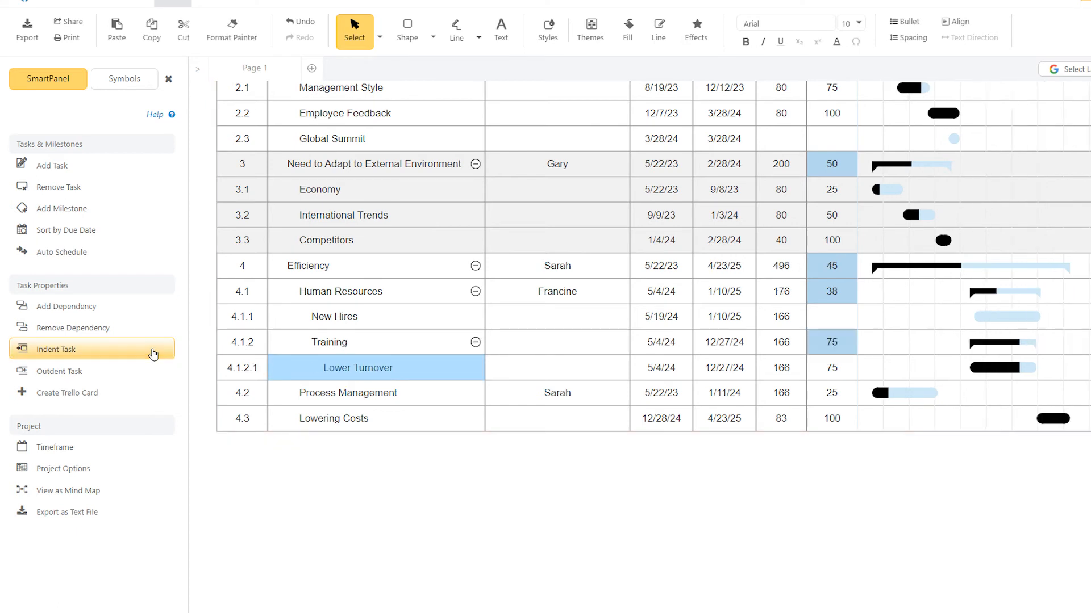
{"action": "left_click", "coordinate": [148, 373]}
{"action": "left_click", "coordinate": [148, 373]}
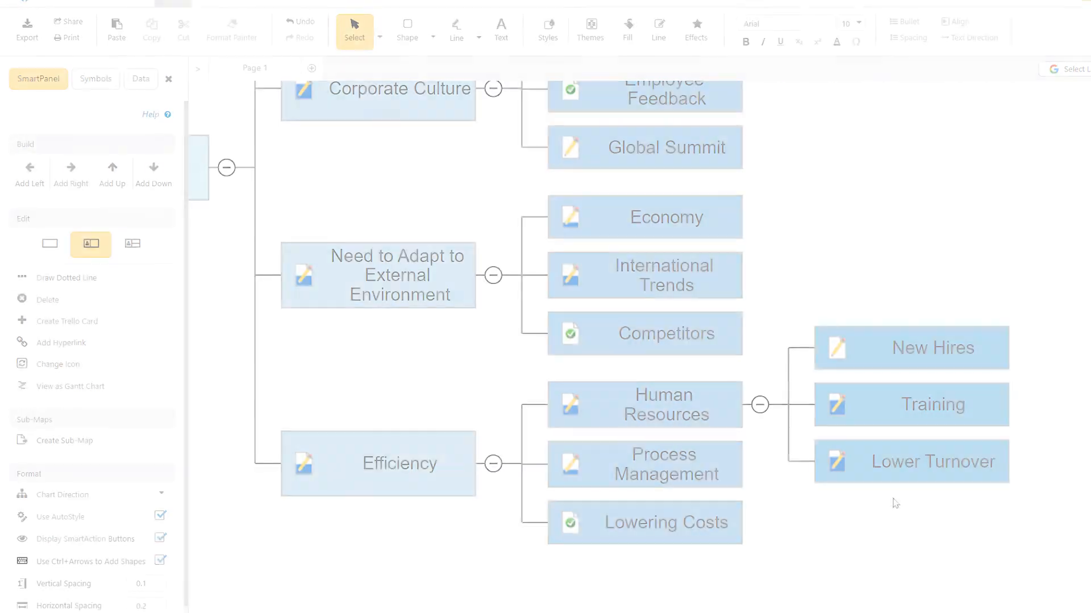
Step: In the mind map, move the Lower Turnover shape from the Human Resources branch to between Human Resources and Process Management
{"action": "left_click", "coordinate": [891, 458]}
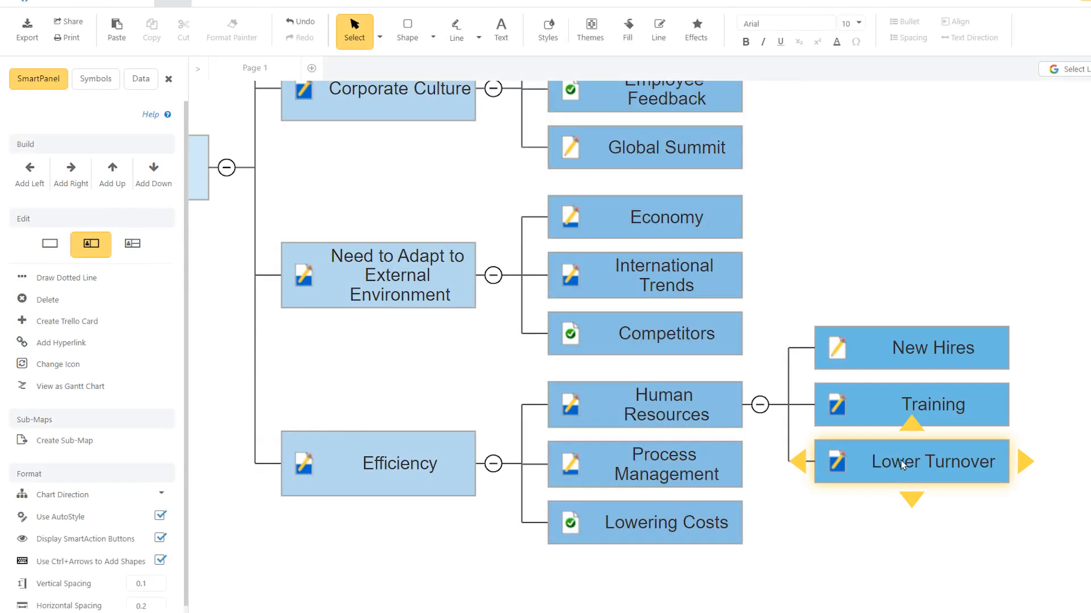
{"action": "left_click_drag", "start_coordinate": [891, 458], "coordinate": [597, 437]}
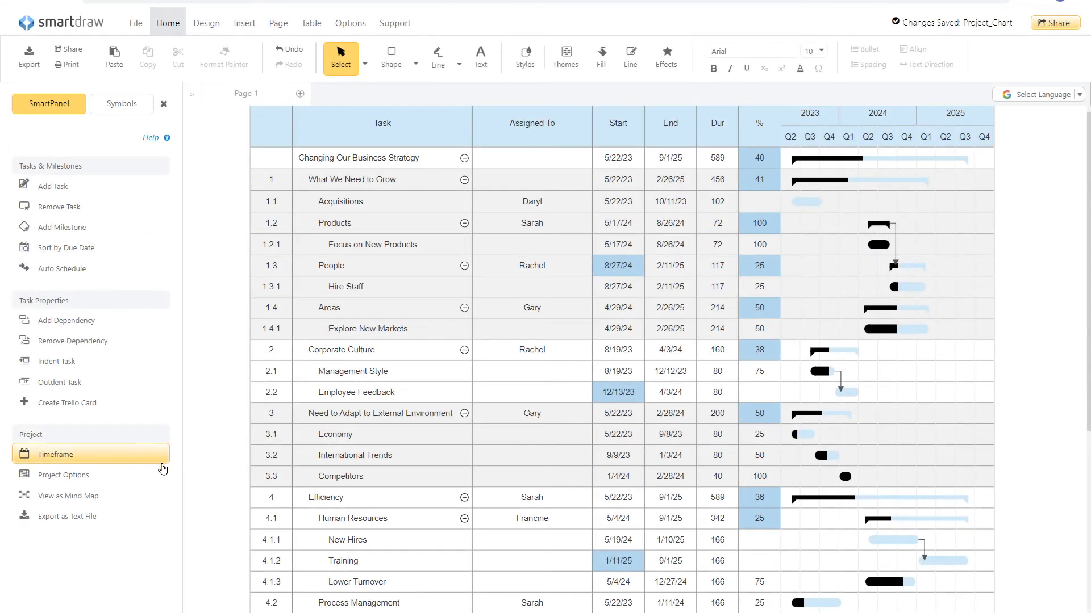
Step: Open the project options and examine the available standard holiday calendars
{"action": "left_click", "coordinate": [150, 478]}
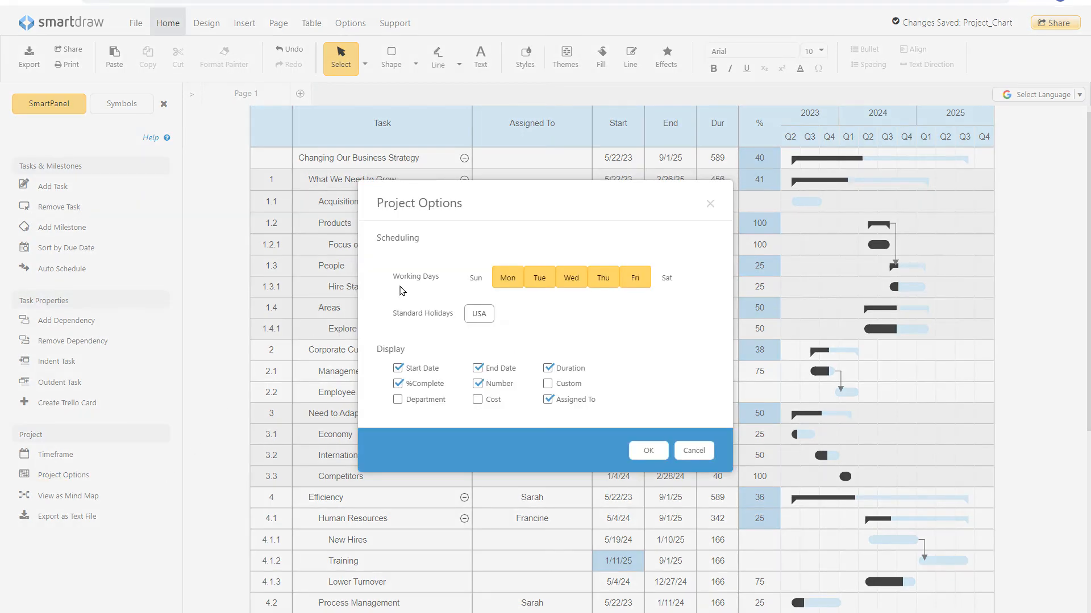
{"action": "left_click", "coordinate": [483, 316]}
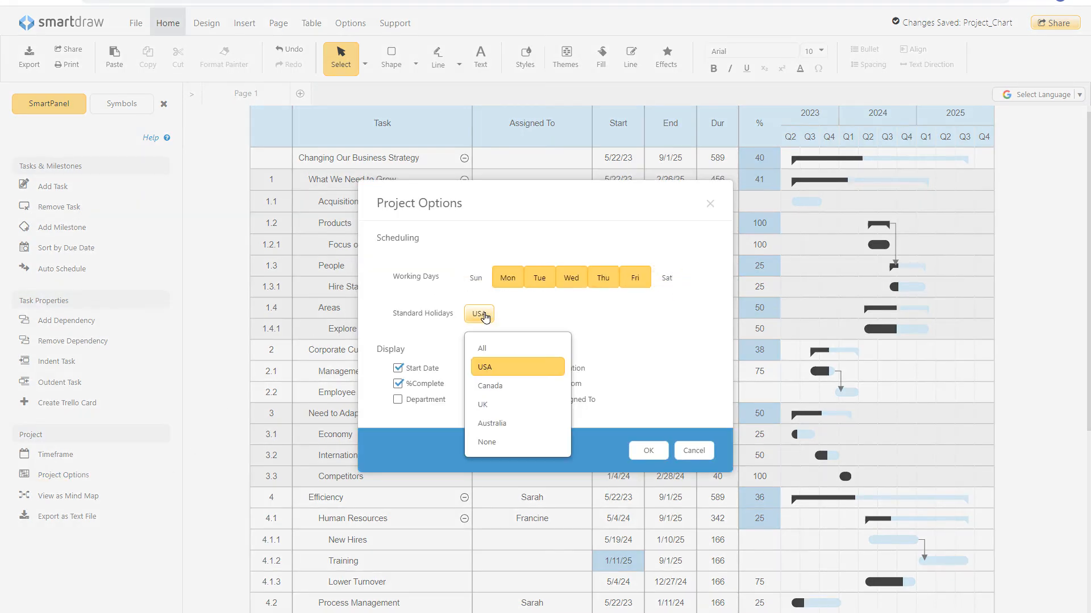
{"action": "left_click", "coordinate": [617, 326]}
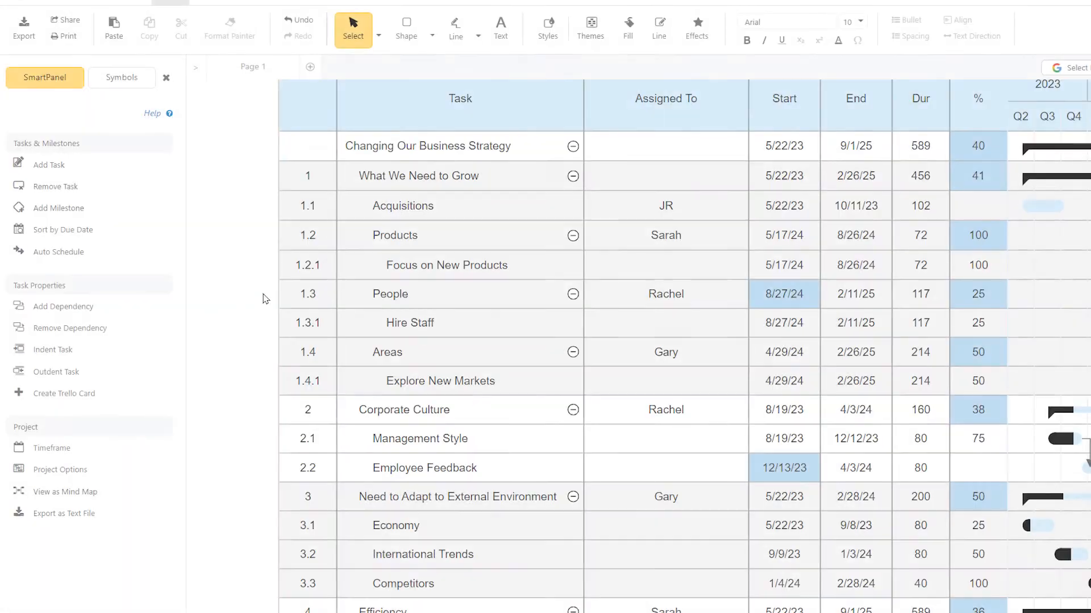
{"action": "double_click", "coordinate": [385, 201]}
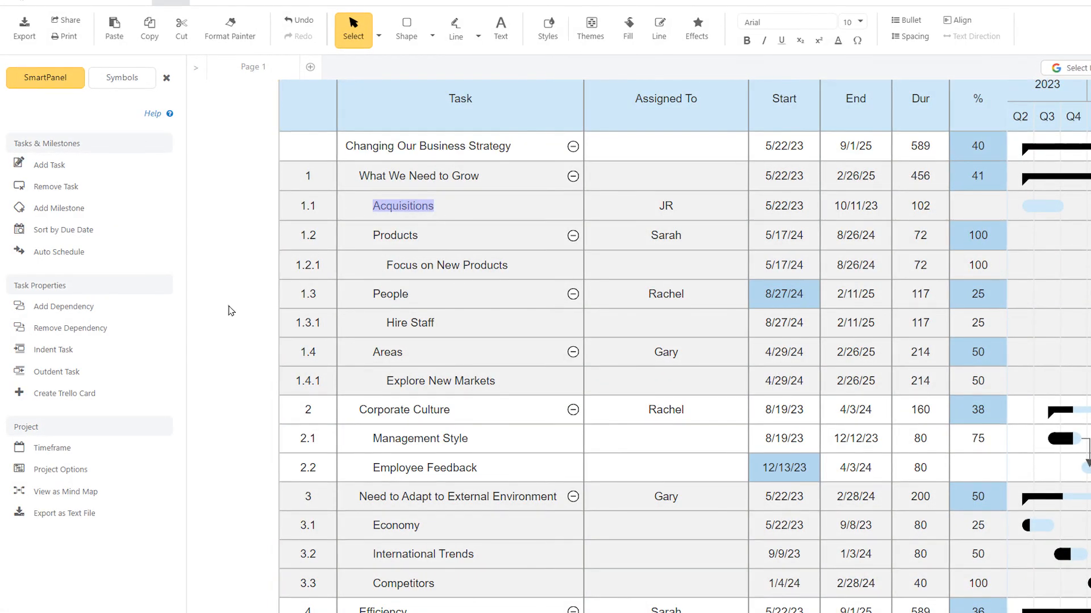
{"action": "left_click", "coordinate": [142, 399]}
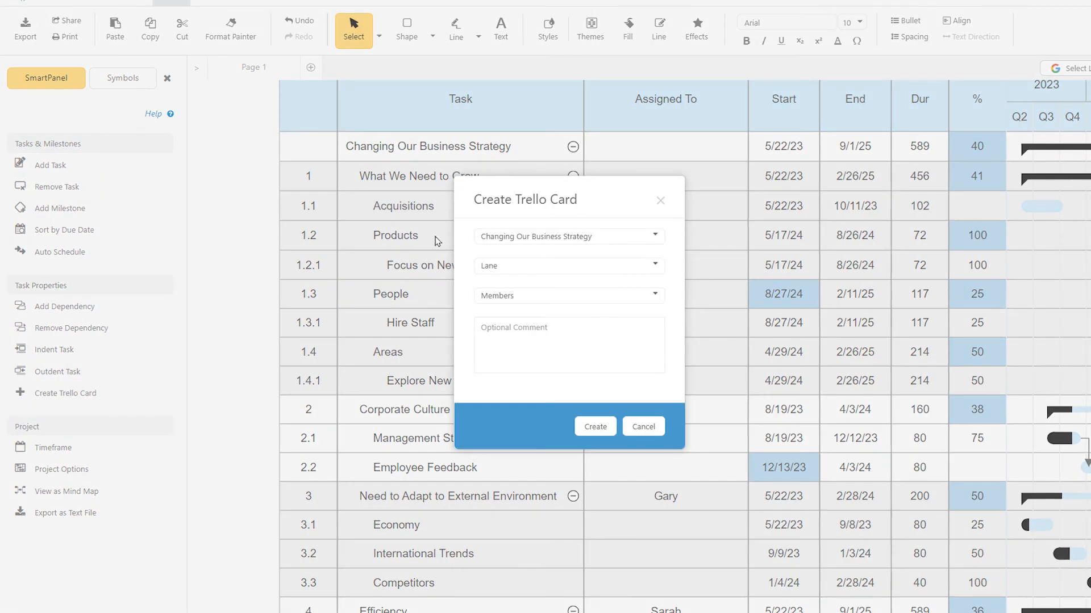
{"action": "left_click", "coordinate": [655, 205]}
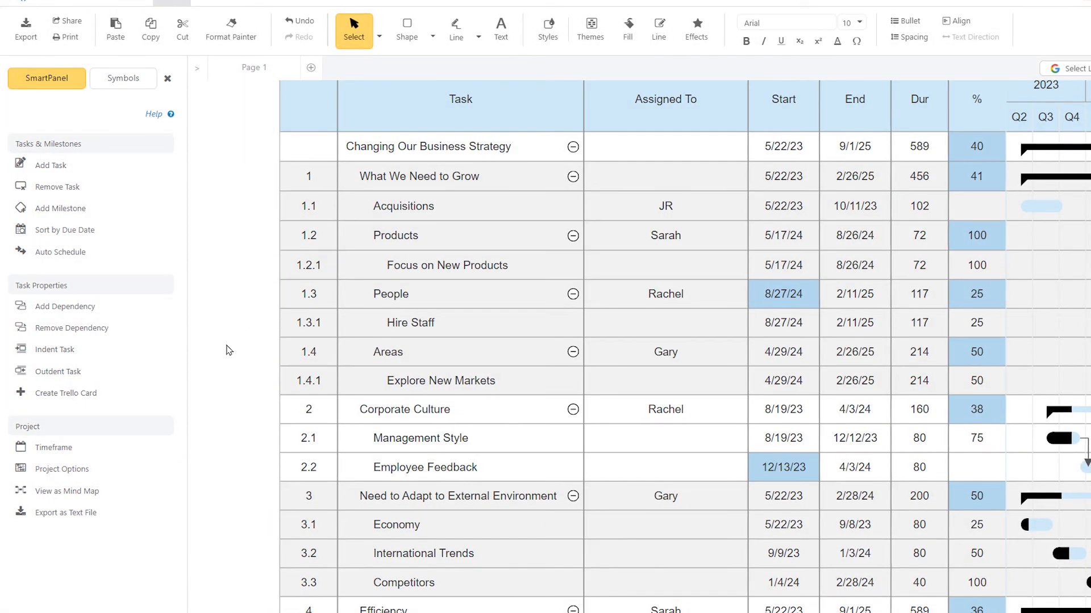
Step: View the chart as a mind map and create a Trello card for Acquisitions in the Growth Opportunities lane, assigned to the available member
{"action": "left_click", "coordinate": [125, 490]}
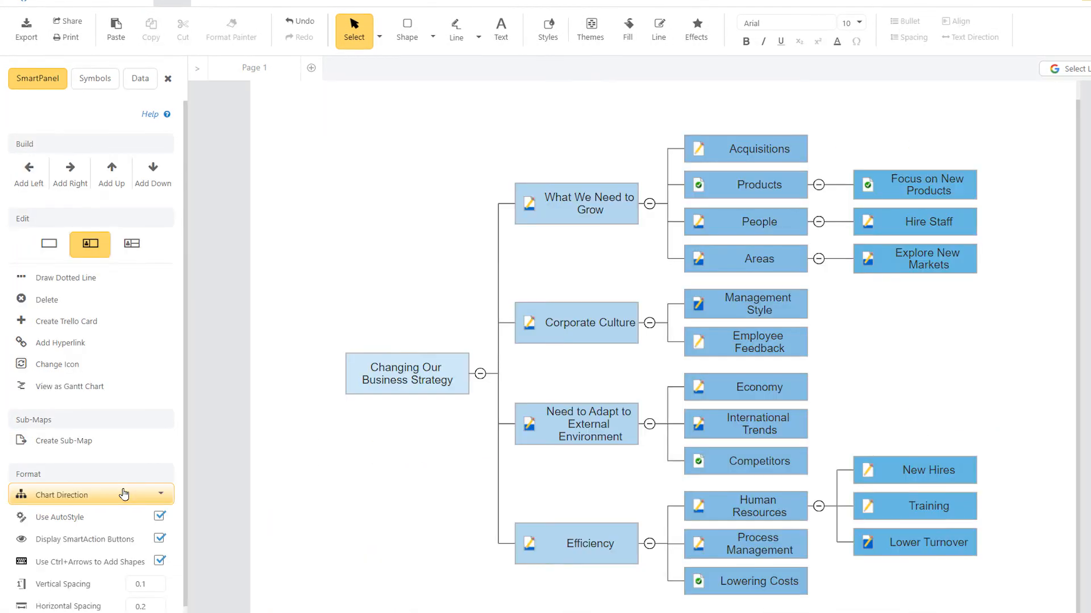
{"action": "left_click", "coordinate": [696, 141]}
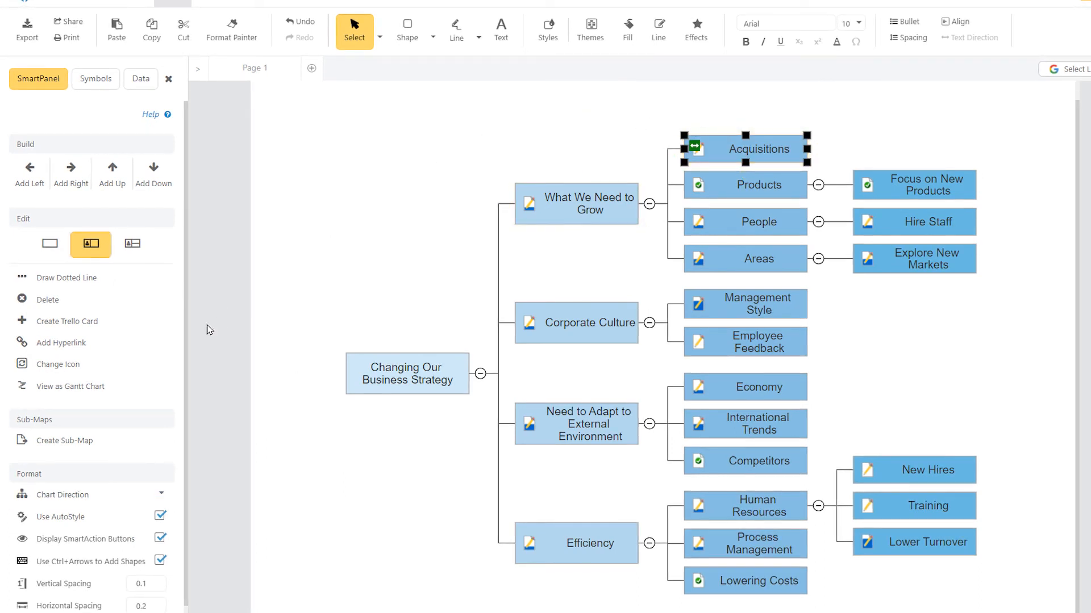
{"action": "left_click", "coordinate": [162, 322]}
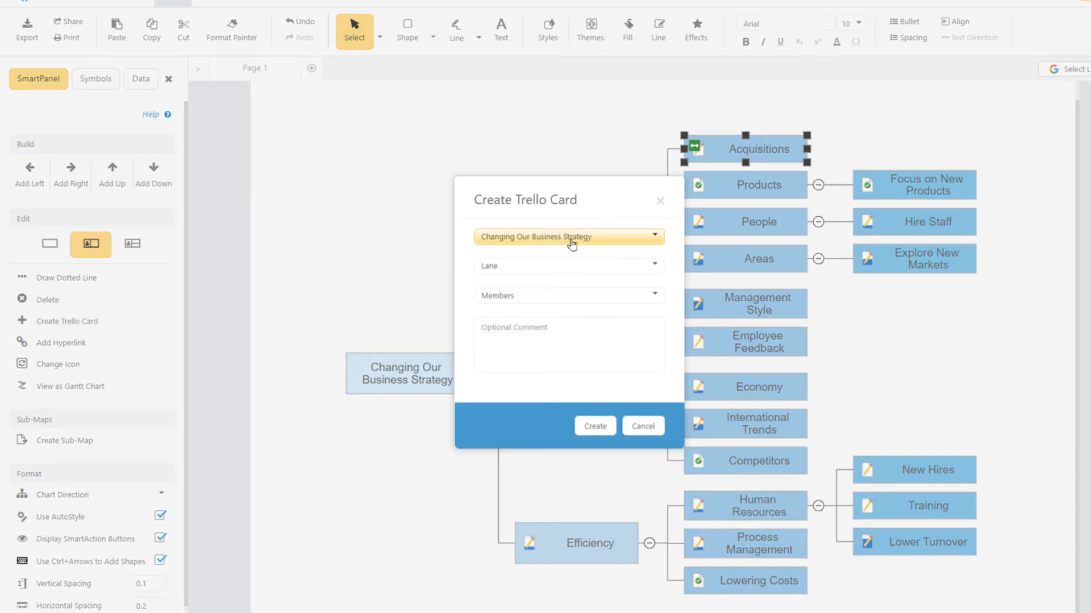
{"action": "left_click", "coordinate": [578, 269]}
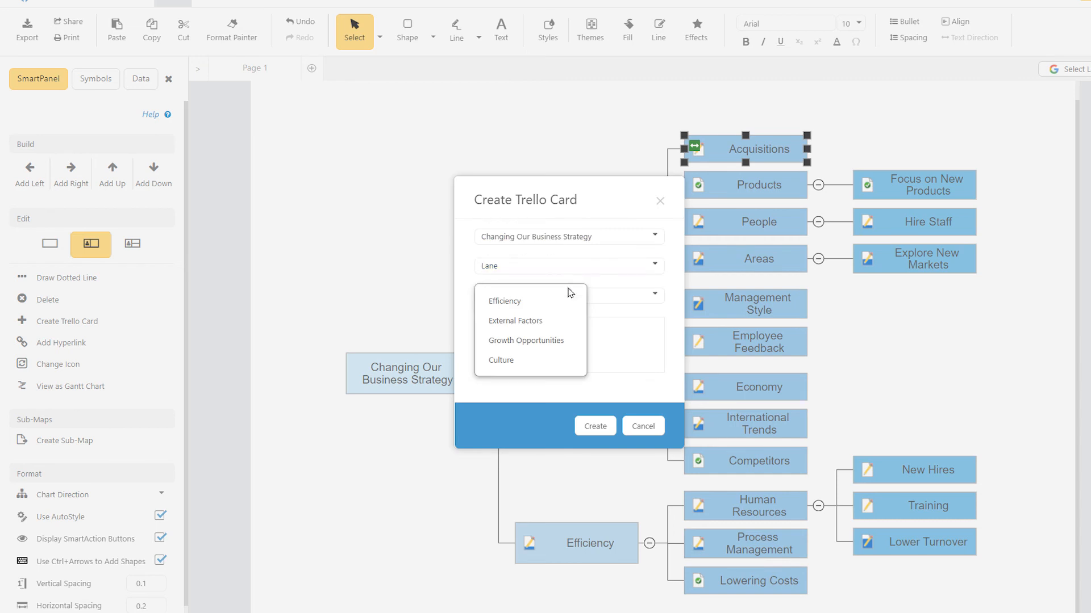
{"action": "left_click", "coordinate": [557, 341]}
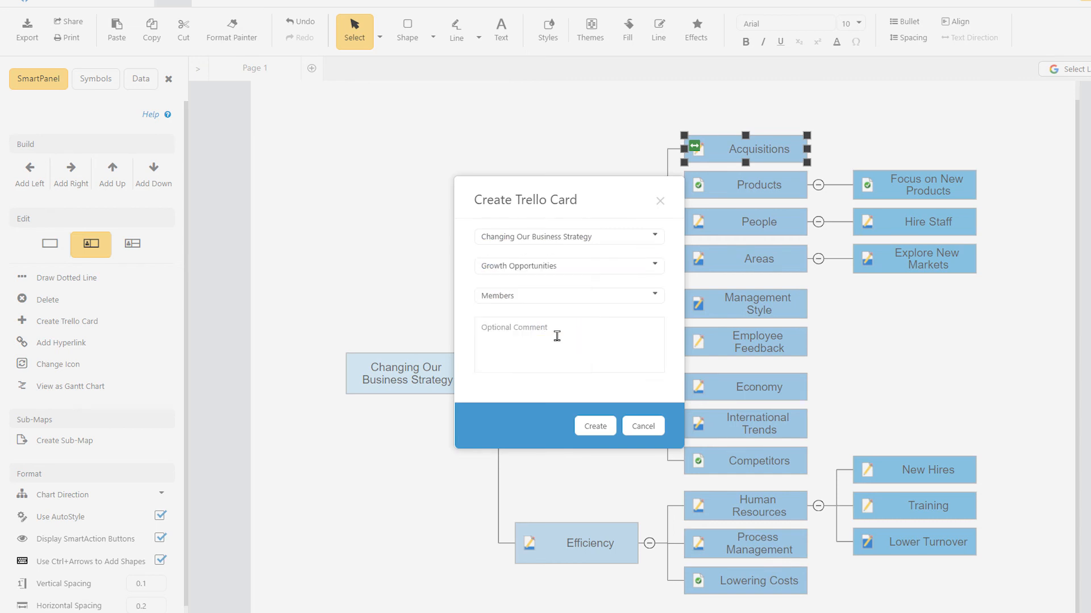
{"action": "left_click", "coordinate": [565, 298]}
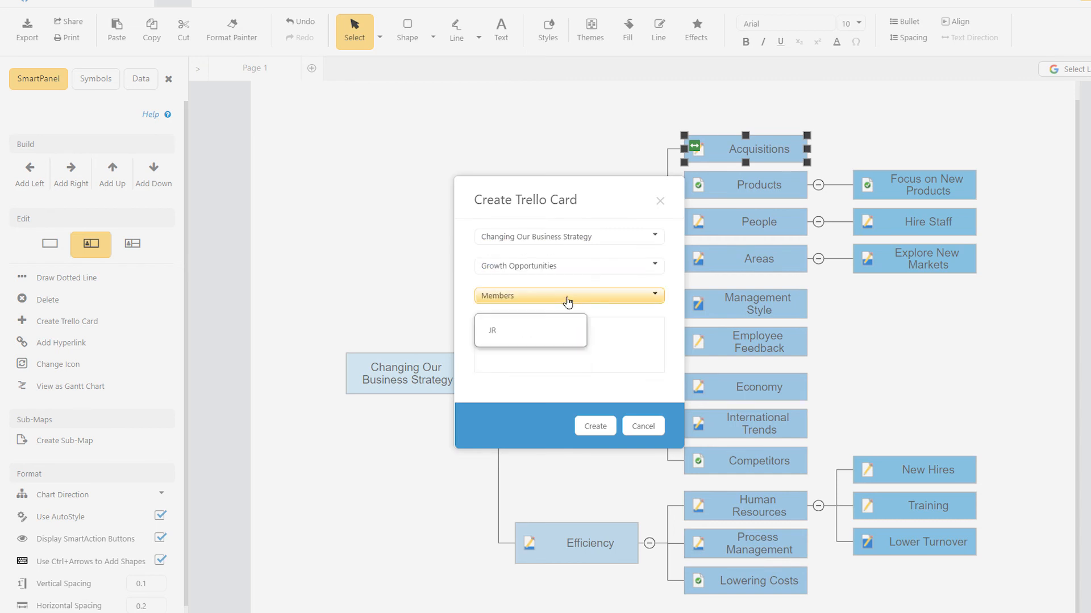
{"action": "left_click", "coordinate": [546, 331]}
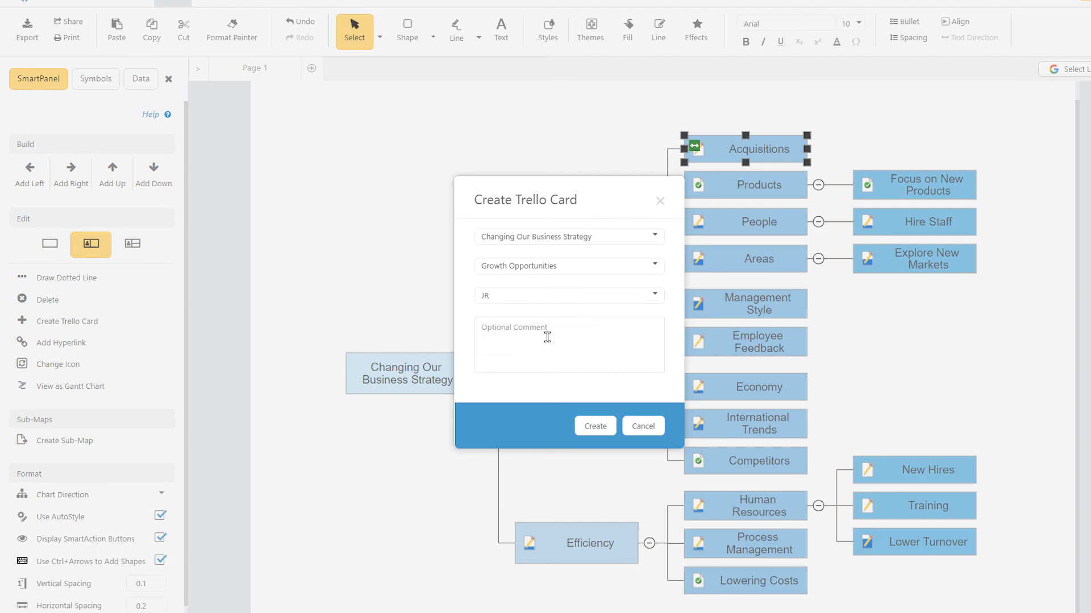
{"action": "left_click", "coordinate": [596, 427]}
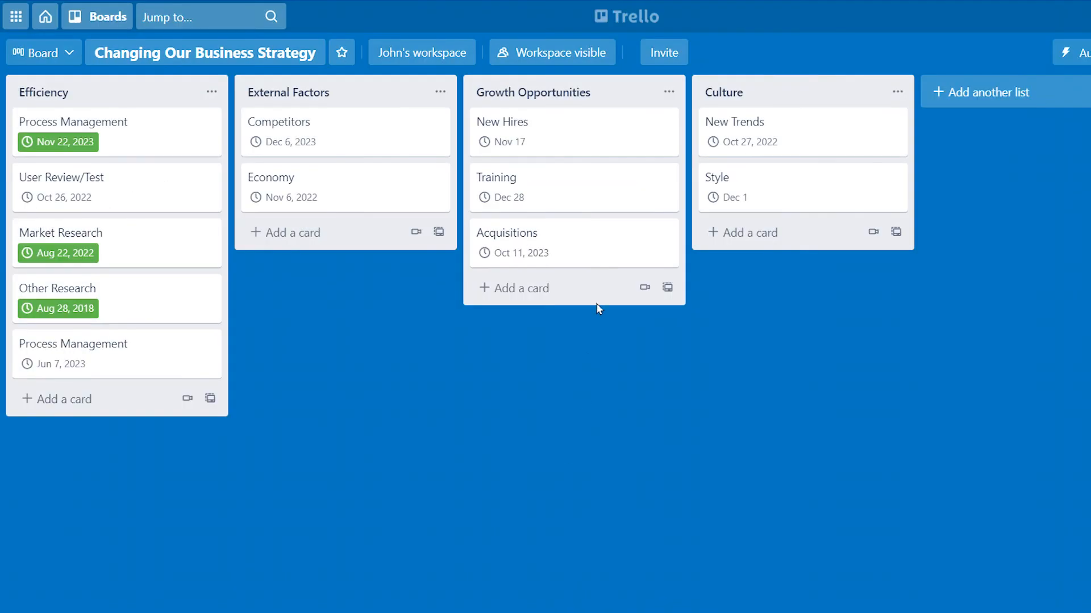
Step: Open the Acquisitions card in Trello and mark its due date as complete
{"action": "left_click", "coordinate": [600, 254]}
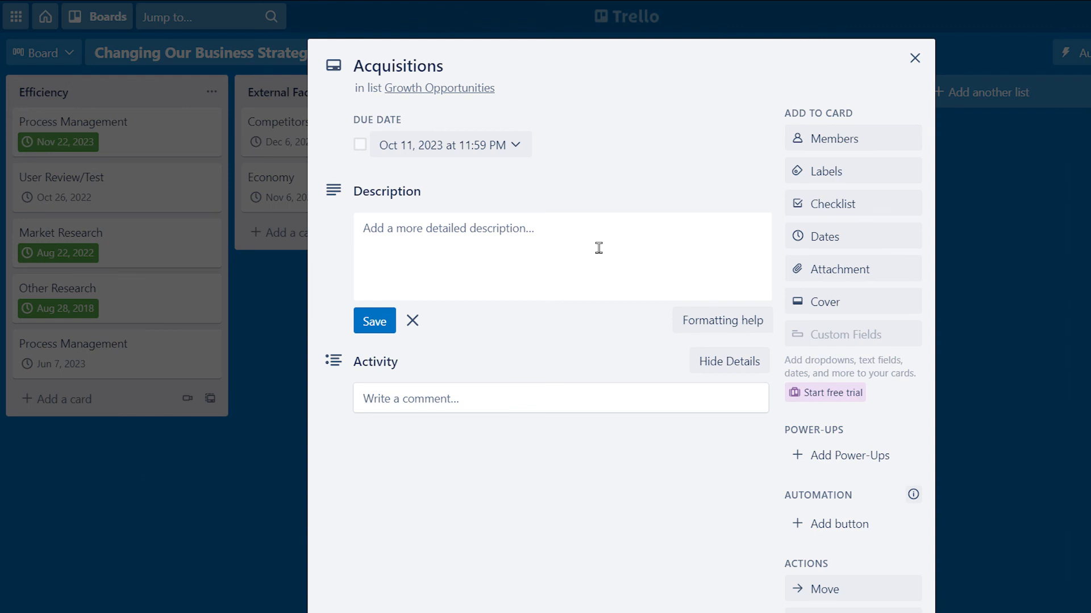
{"action": "left_click", "coordinate": [360, 145]}
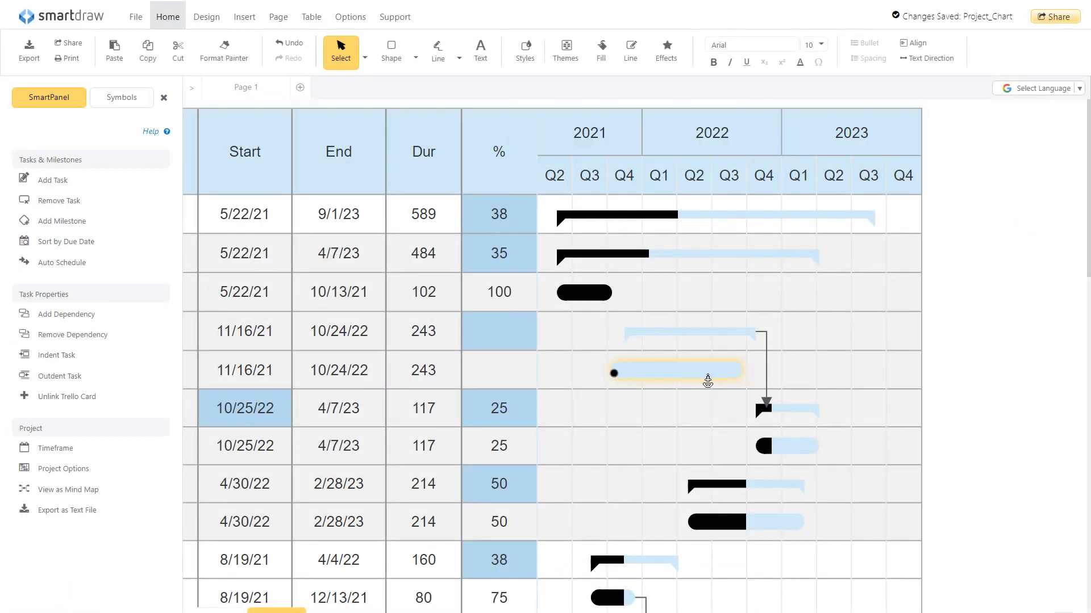
Step: Open the Focus on New Products card on the Trello board
{"action": "left_click_drag", "start_coordinate": [708, 382], "coordinate": [657, 382]}
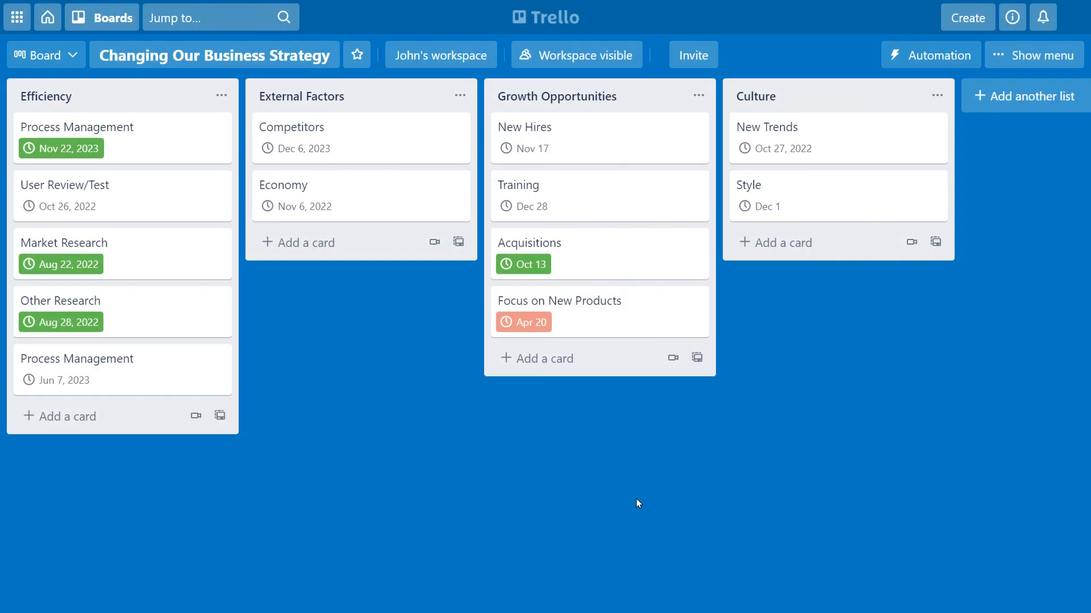
{"action": "left_click", "coordinate": [647, 321]}
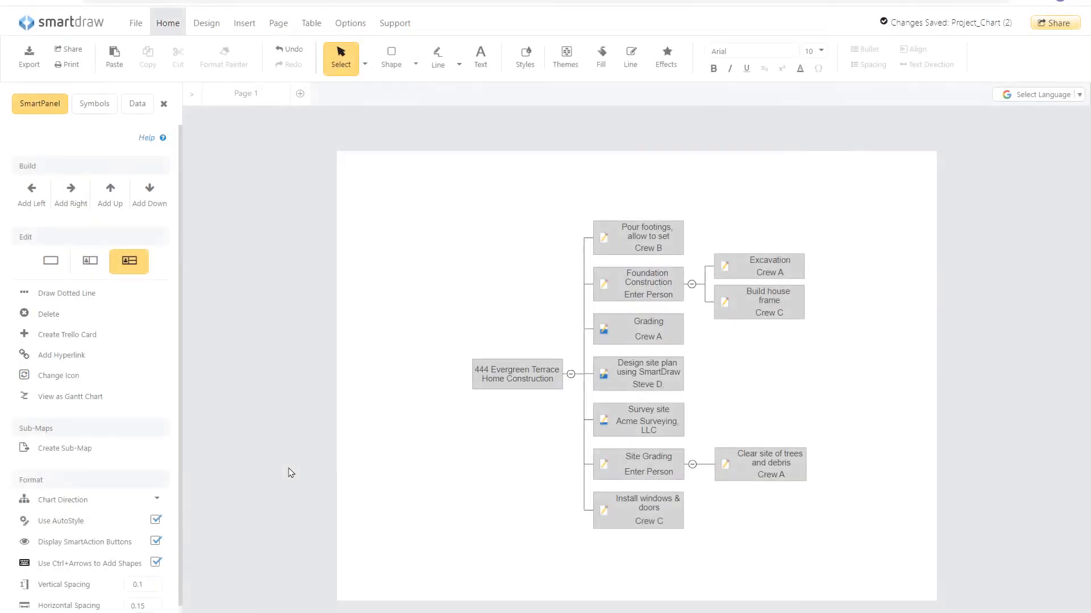
Step: View the home construction mind map as a Gantt chart and set its timeline scale to Auto
{"action": "left_click", "coordinate": [139, 398]}
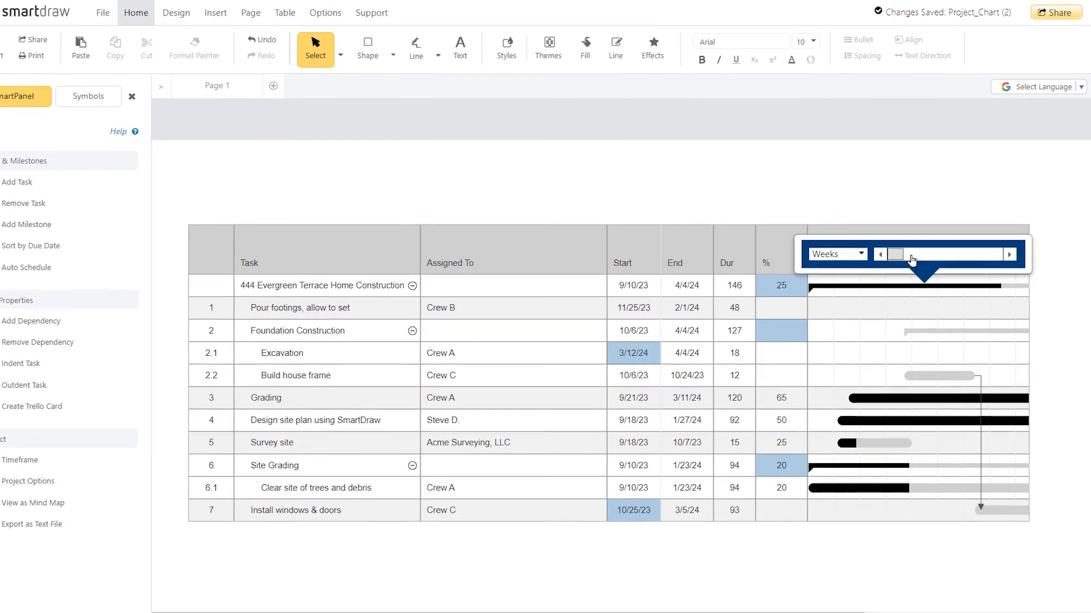
{"action": "mouse_move", "coordinate": [912, 260]}
{"action": "left_mouse_down"}
{"action": "mouse_move", "coordinate": [995, 261]}
{"action": "mouse_move", "coordinate": [912, 262]}
{"action": "left_mouse_up"}
{"action": "left_click", "coordinate": [829, 251]}
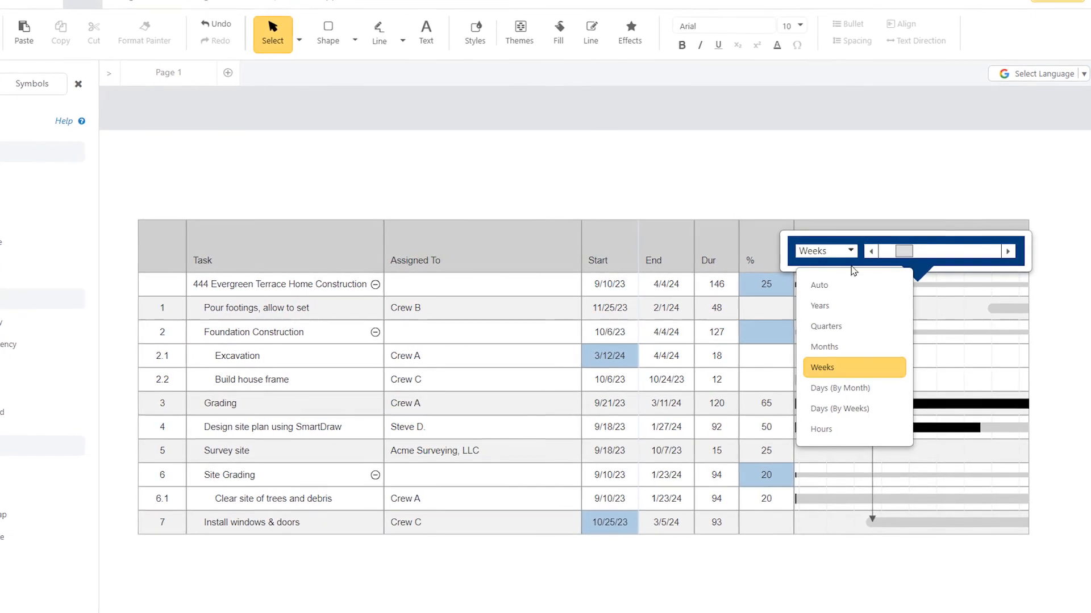
{"action": "left_click", "coordinate": [850, 279]}
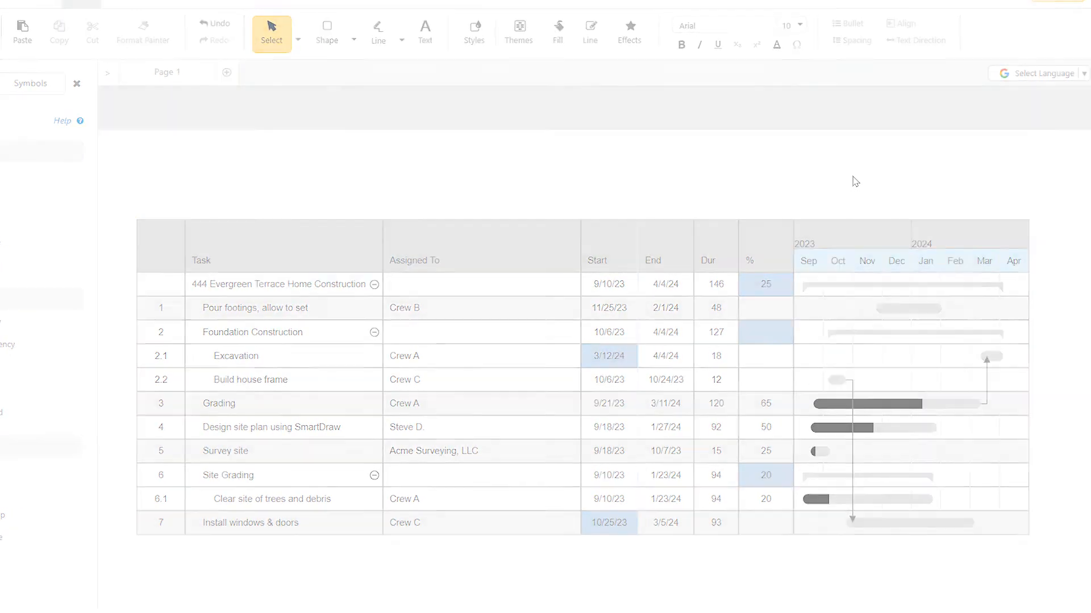